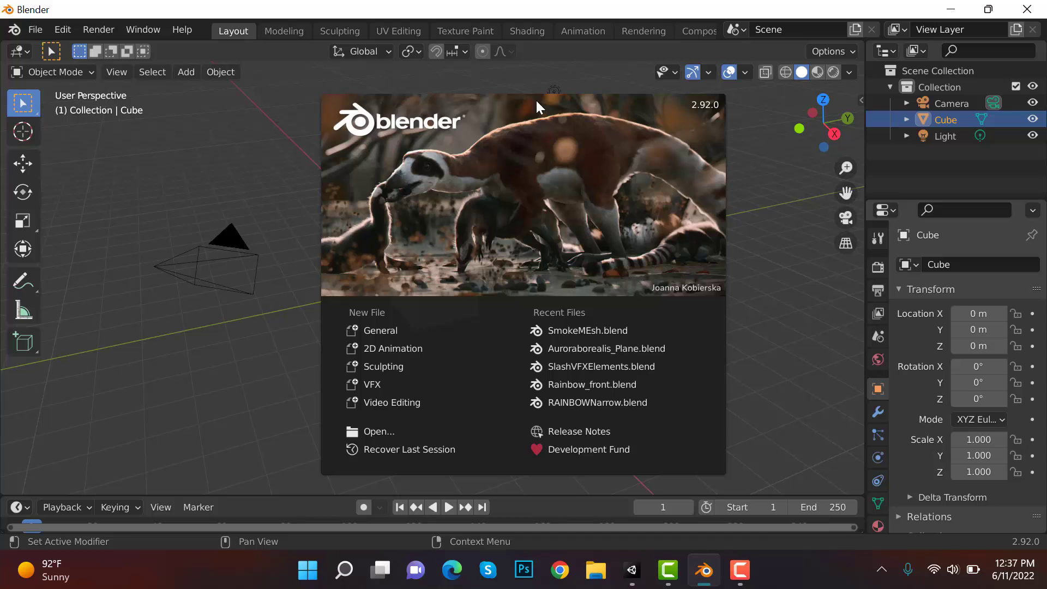
# Start a General scene and delete the default cube, camera and light
pyautogui.click(414, 332)
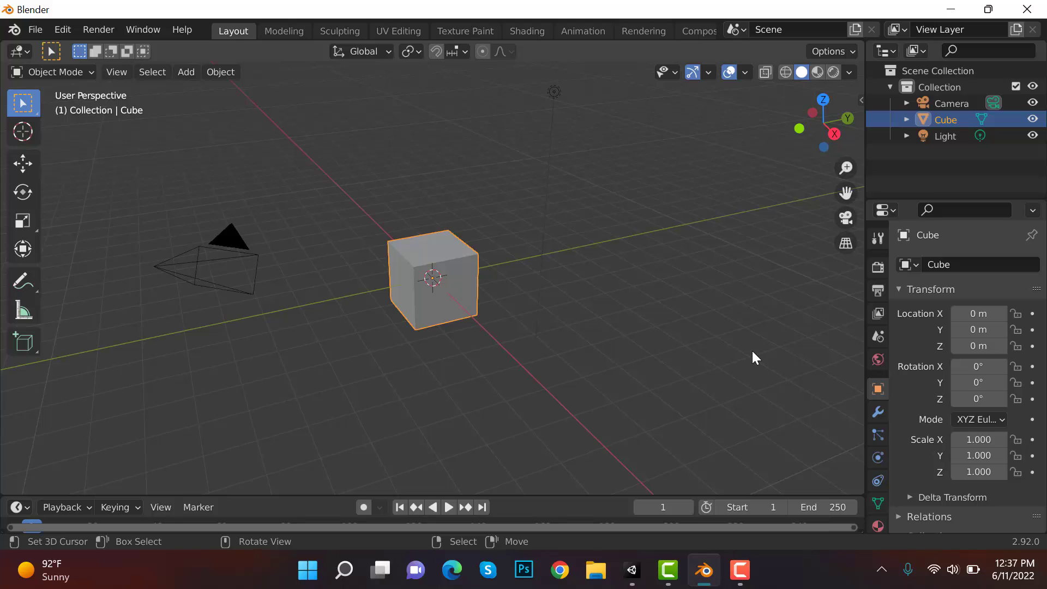
pyautogui.hotkey('alt', 'a')
pyautogui.press('a')
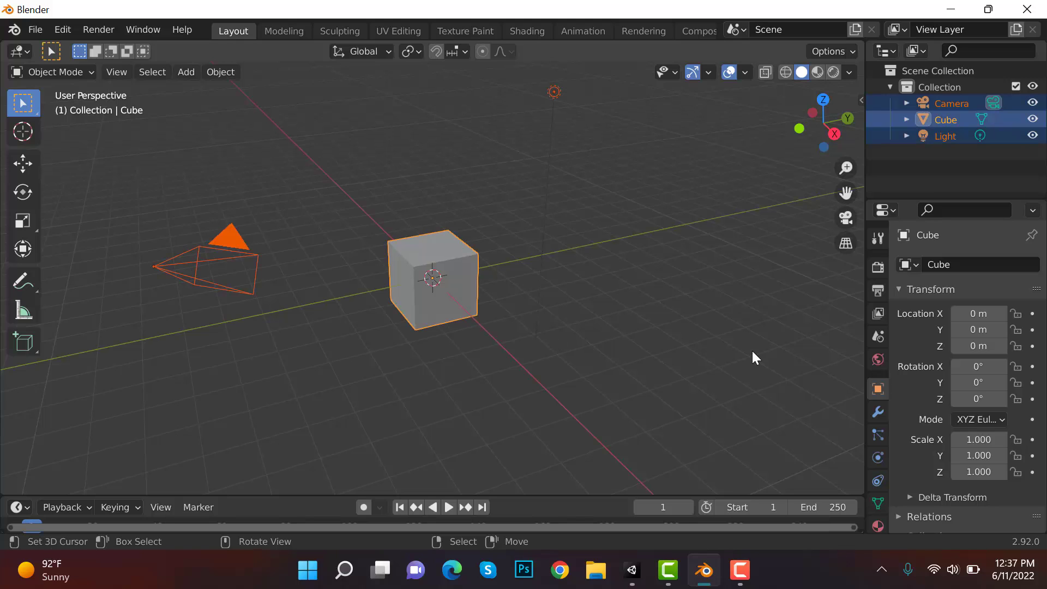
pyautogui.press('Delete')
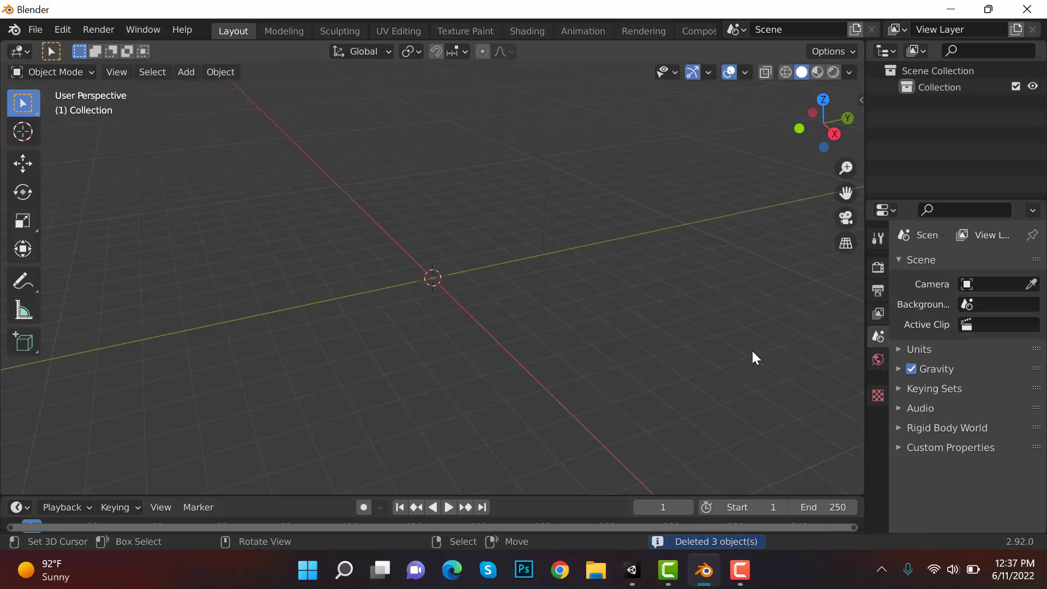
# Add a mesh torus at the scene origin
pyautogui.hotkey('shift', 'a')
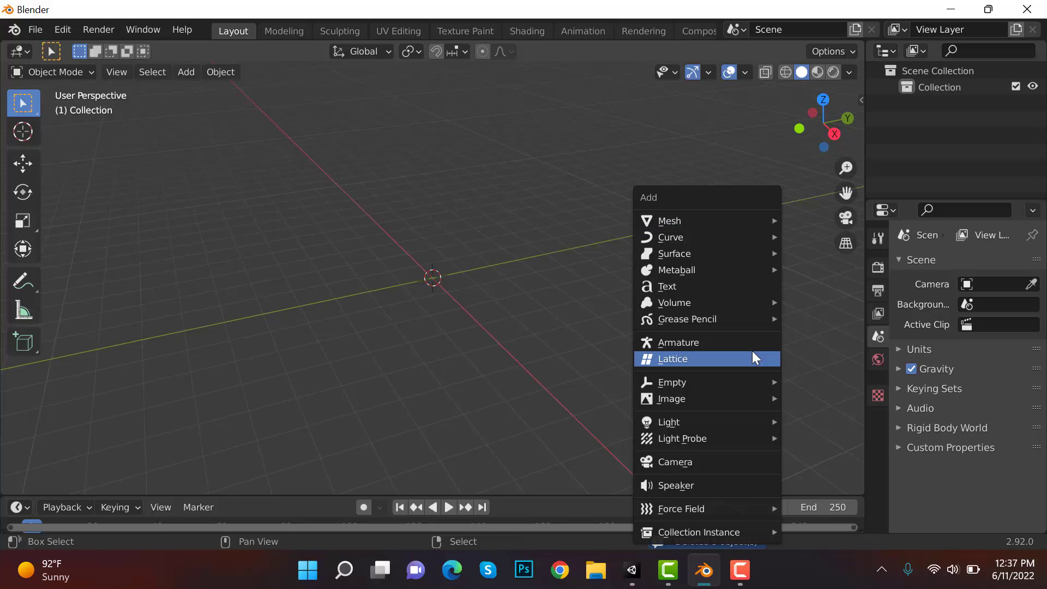
pyautogui.moveTo(768, 221)
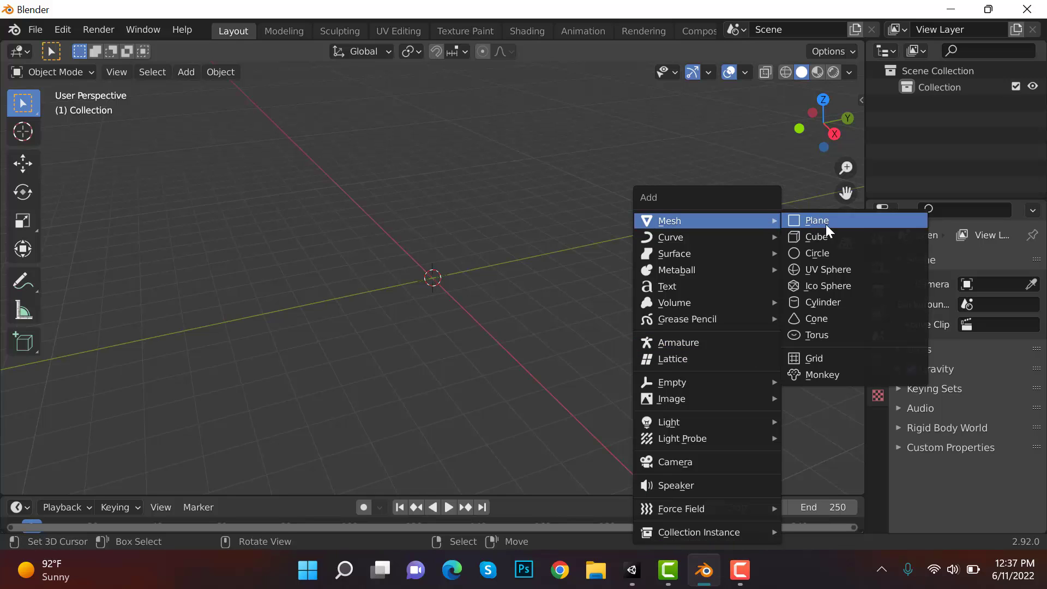
pyautogui.click(845, 334)
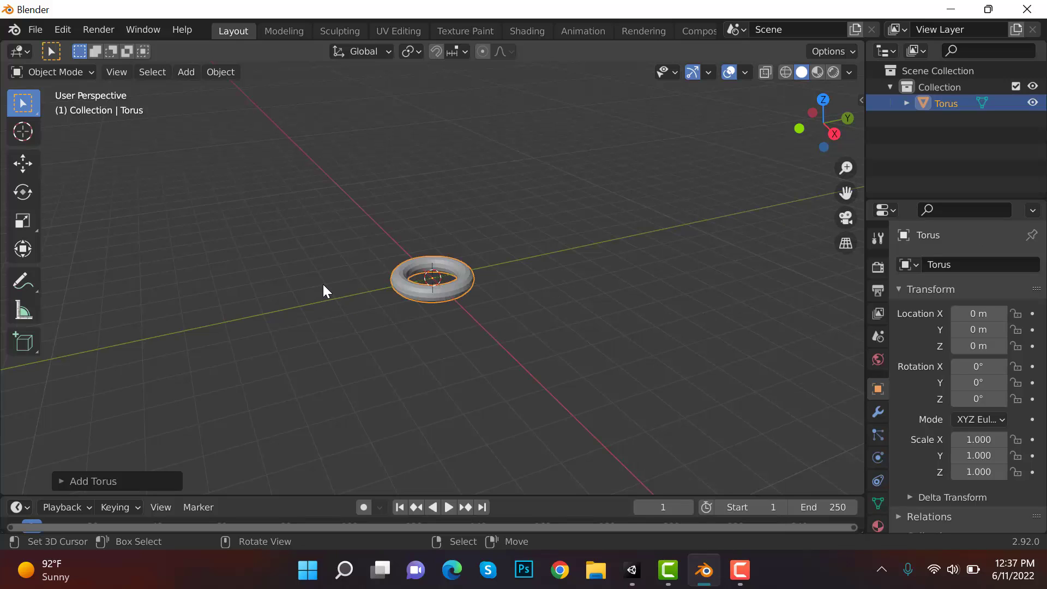
# Put the torus in edit mode with nothing selected, viewed from the front and zoomed in
pyautogui.press('Tab')
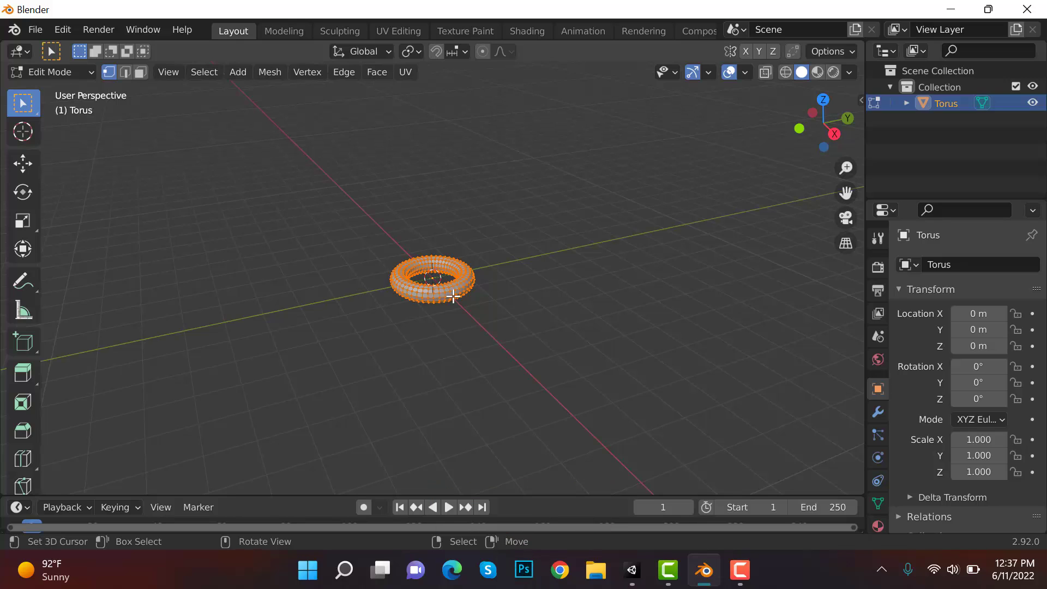
pyautogui.hotkey('alt', 'a')
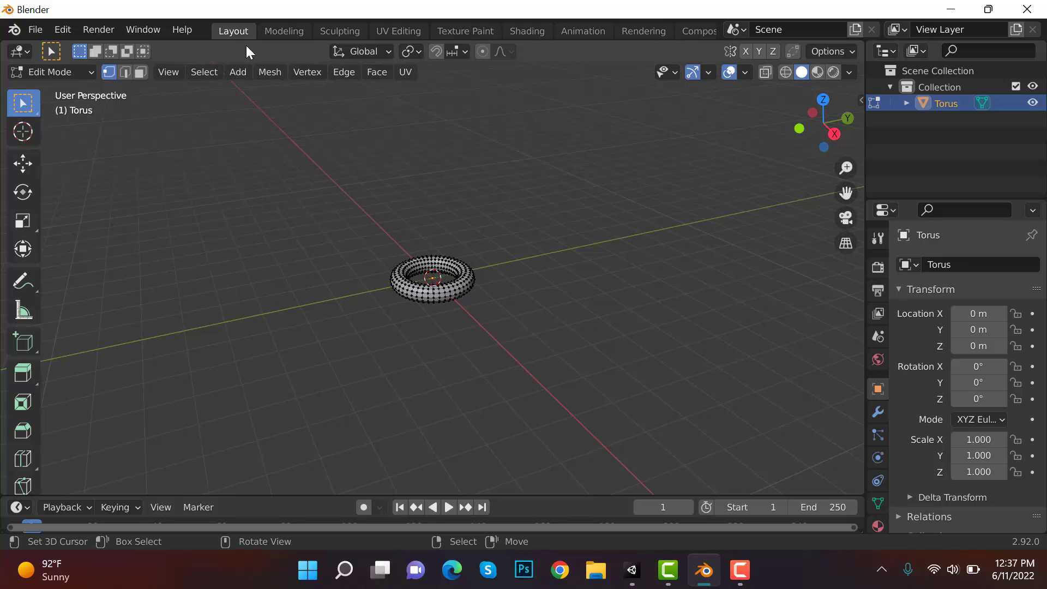
pyautogui.click(170, 74)
pyautogui.moveTo(285, 260)
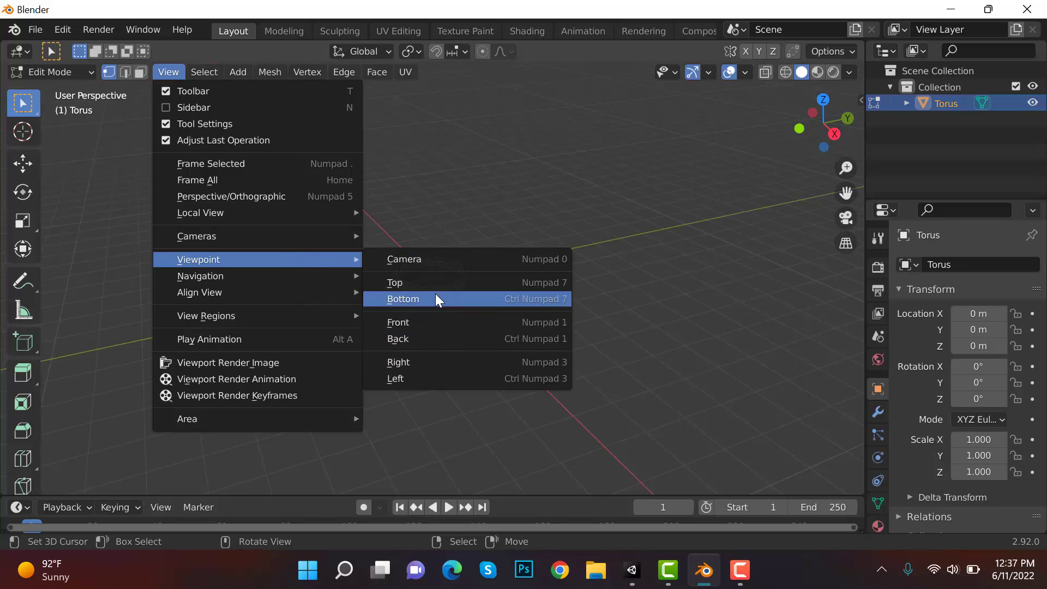
pyautogui.click(437, 326)
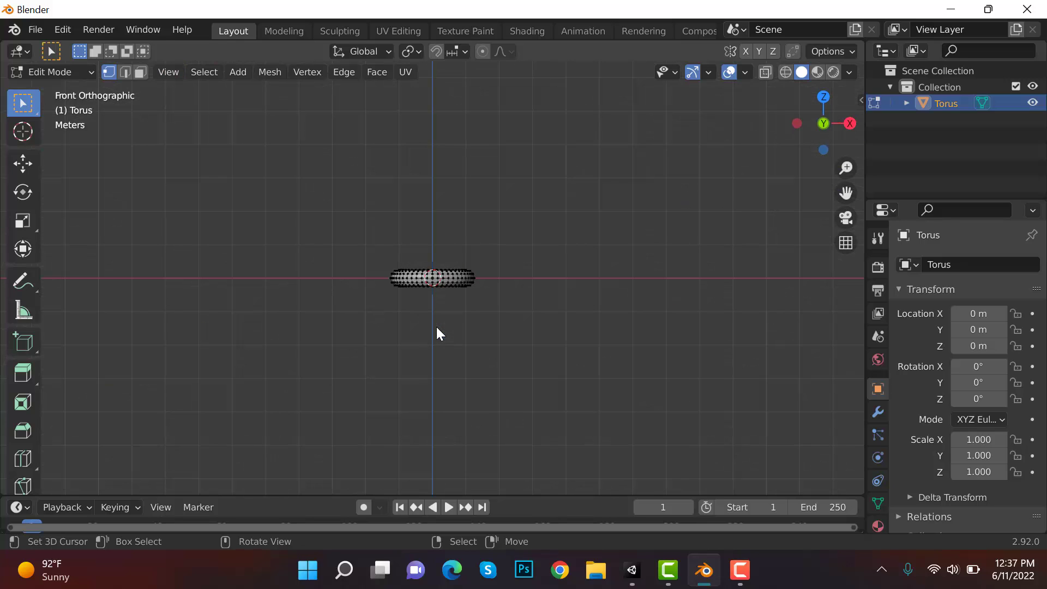
pyautogui.scroll(6, 349, 187)
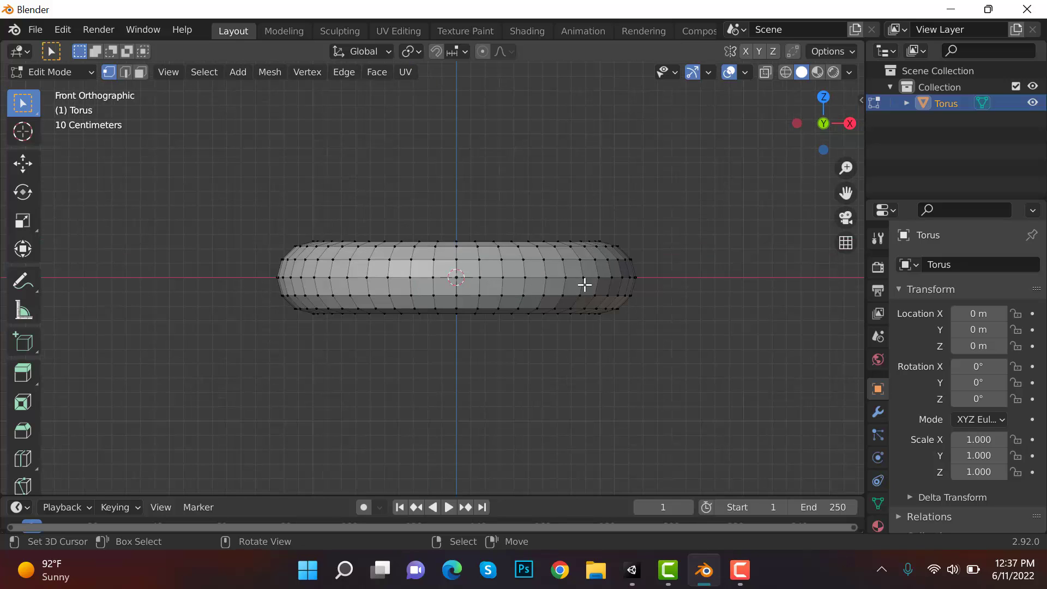
# Box-select the torus's lower-half vertices and bring up the delete options
pyautogui.press('b')
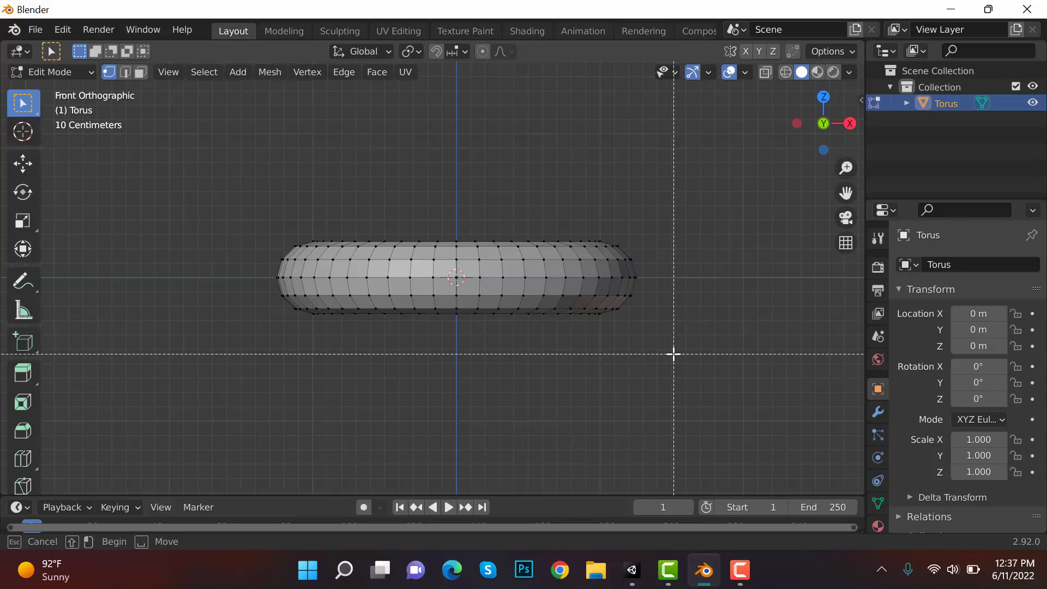
pyautogui.moveTo(729, 375); pyautogui.dragTo(198, 271)
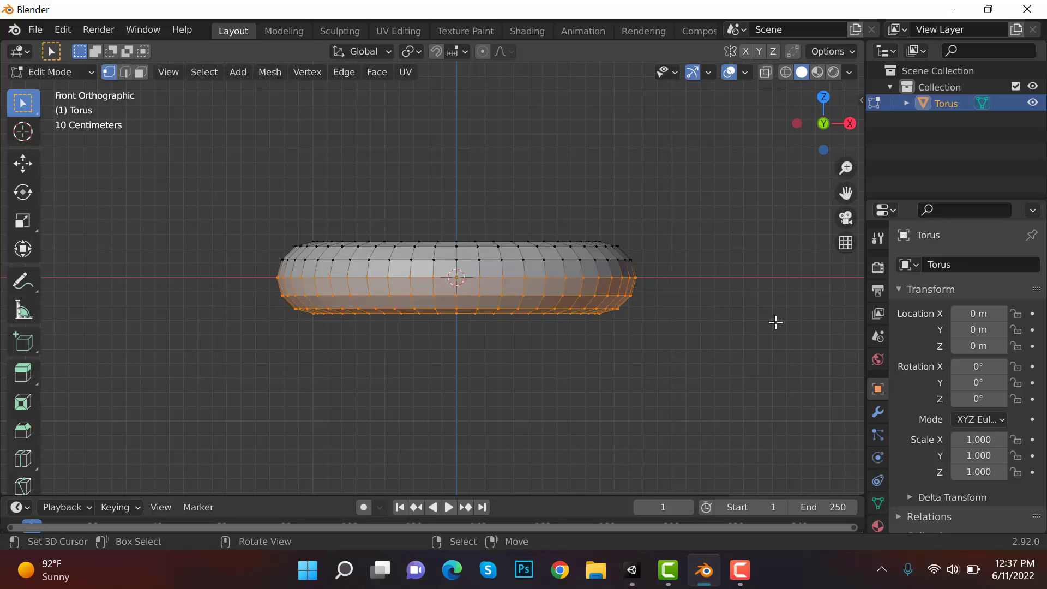
pyautogui.press('x')
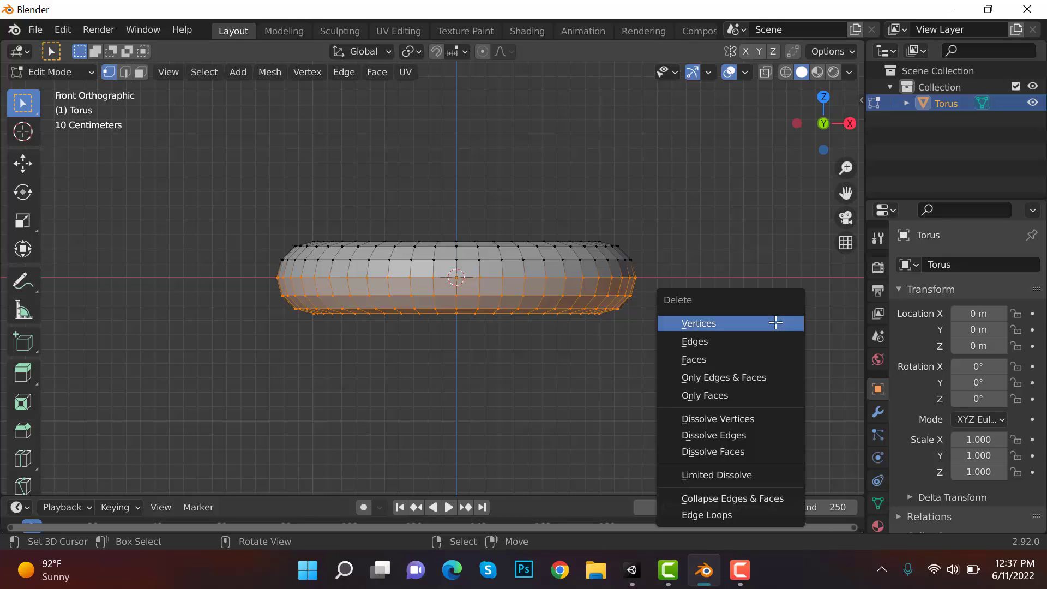
# Delete the selected lower vertices, switch to the back view, and delete more lower vertices
pyautogui.click(766, 329)
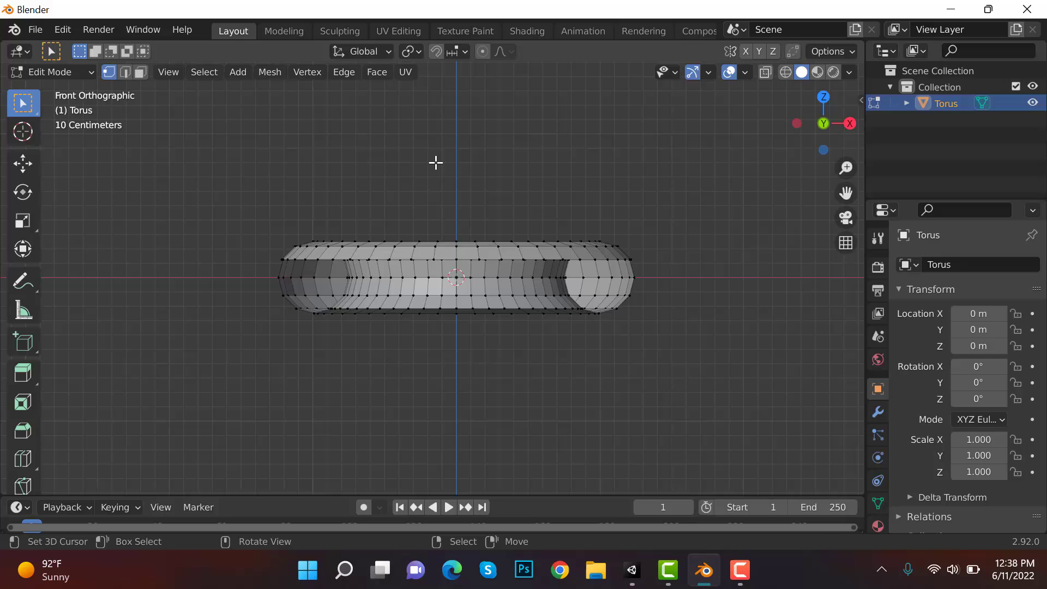
pyautogui.click(169, 72)
pyautogui.moveTo(303, 262)
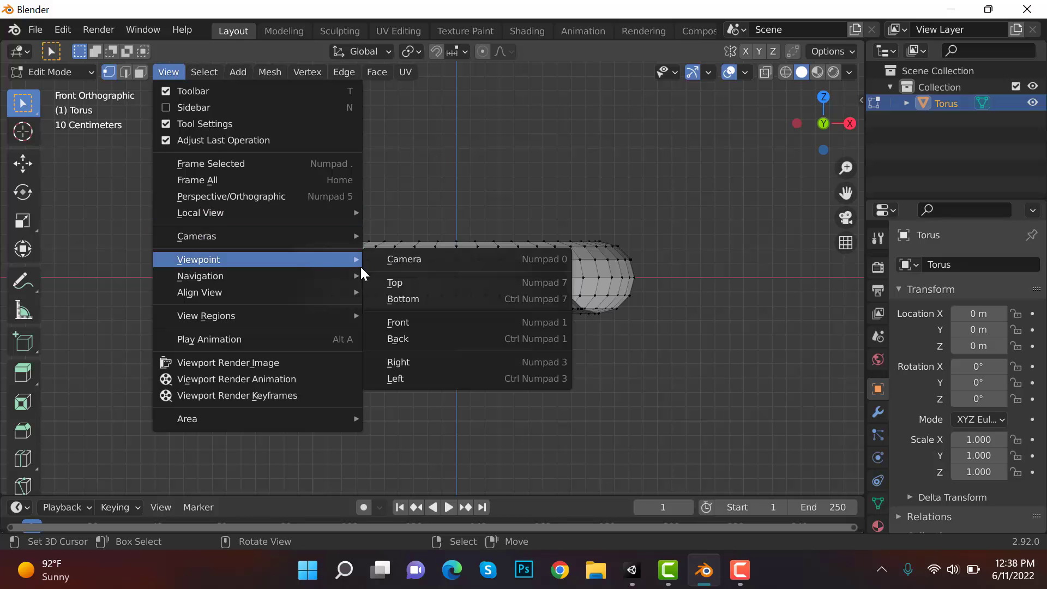
pyautogui.click(465, 338)
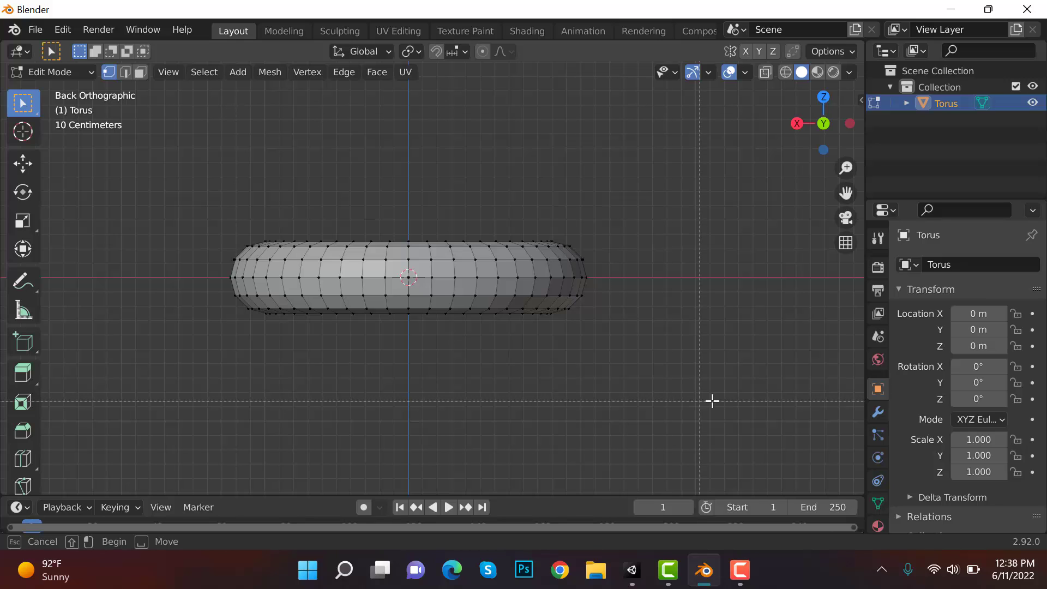
pyautogui.moveTo(712, 401); pyautogui.dragTo(129, 267)
pyautogui.press('x')
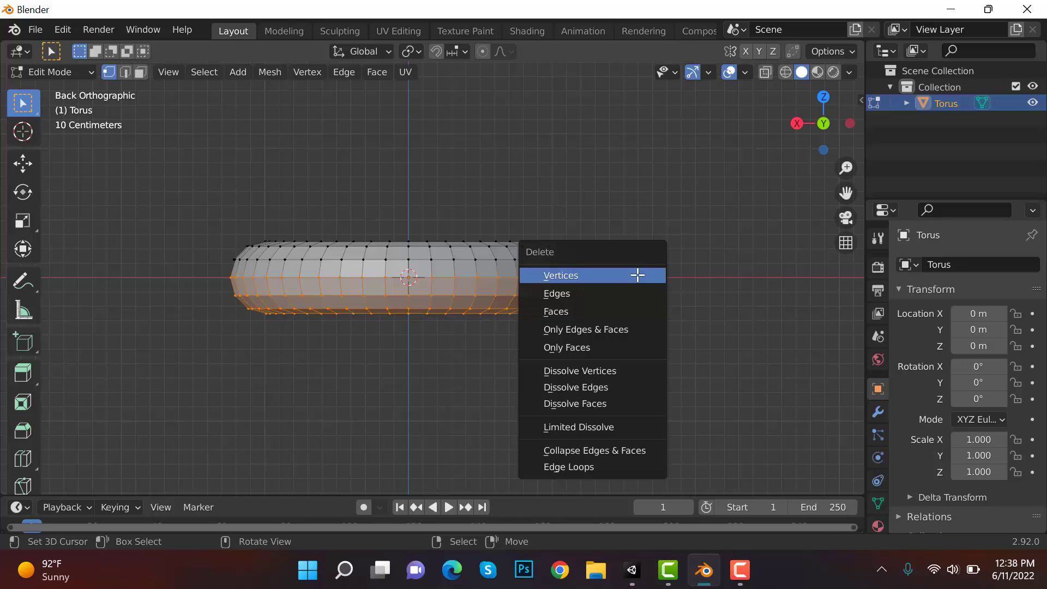
pyautogui.click(638, 276)
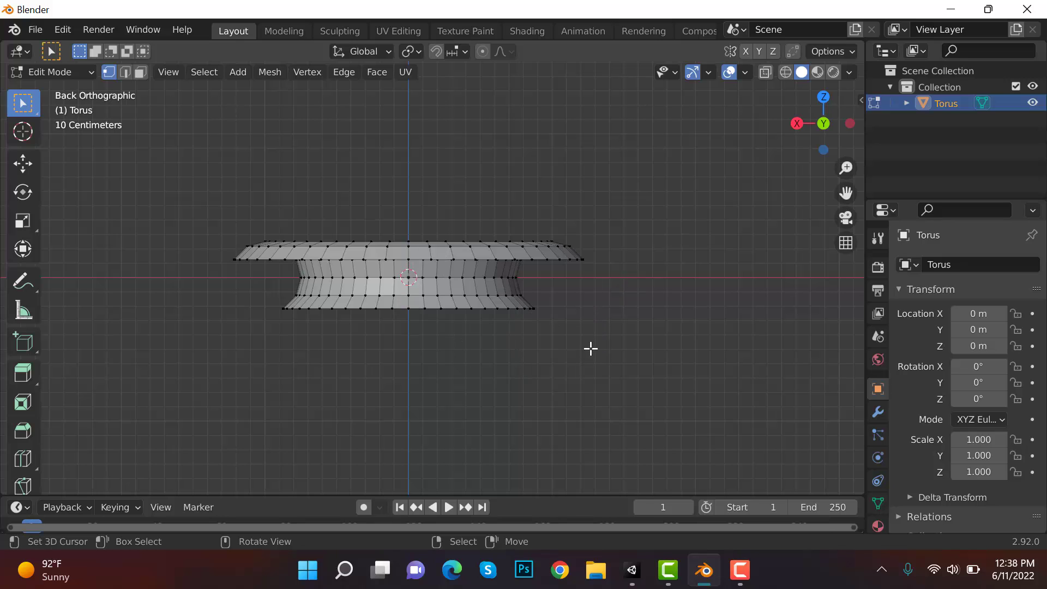
# Box-select and delete the last remaining lower vertices, leaving a thin upper ring
pyautogui.press('b')
pyautogui.moveTo(649, 387); pyautogui.dragTo(171, 269)
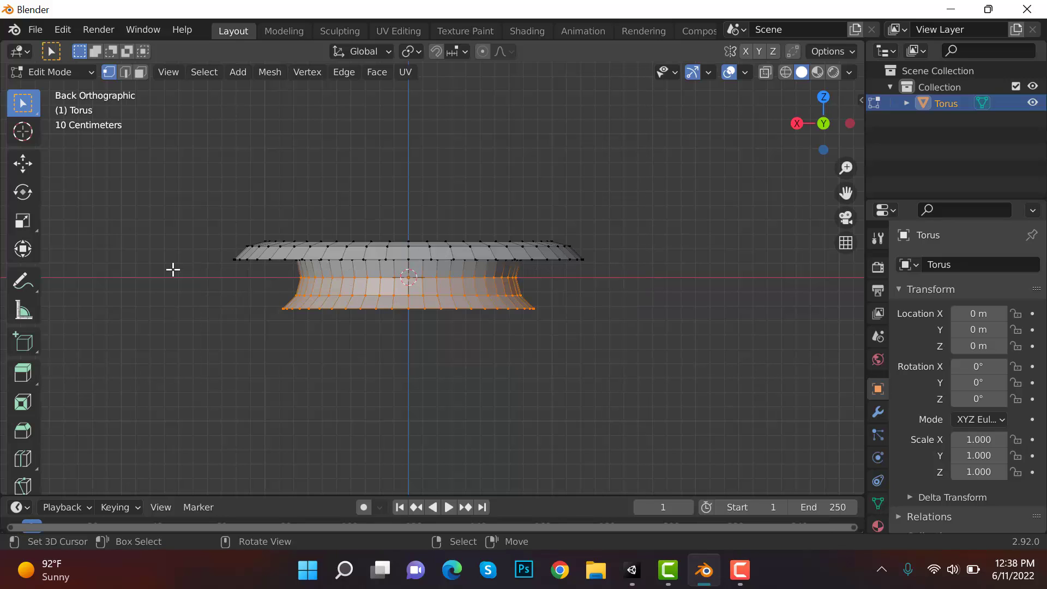
pyautogui.press('x')
pyautogui.click(598, 329)
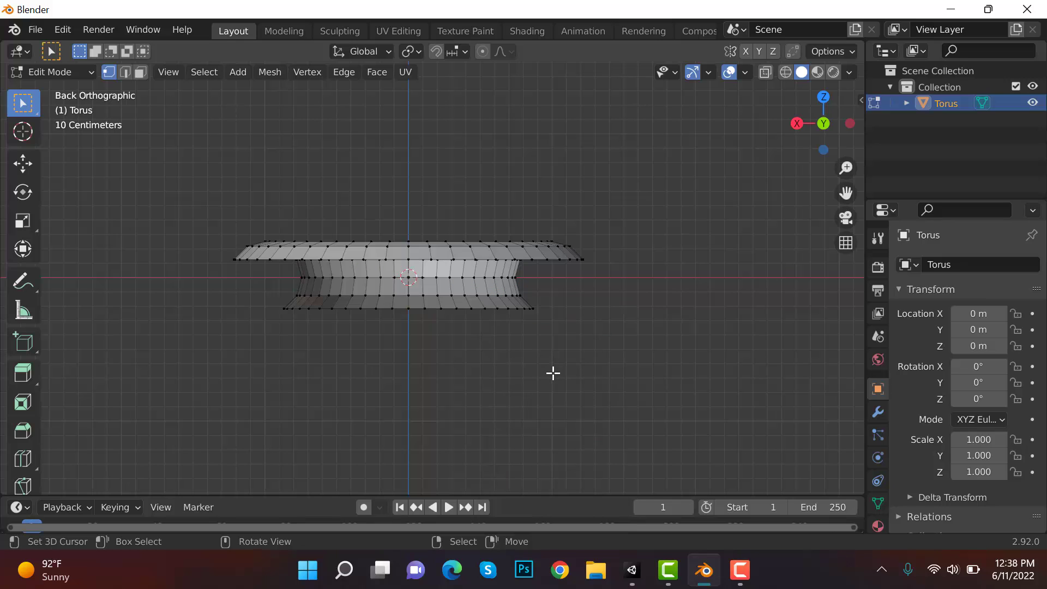
pyautogui.press('b')
pyautogui.moveTo(589, 387); pyautogui.dragTo(154, 268)
pyautogui.press('x')
pyautogui.click(702, 299)
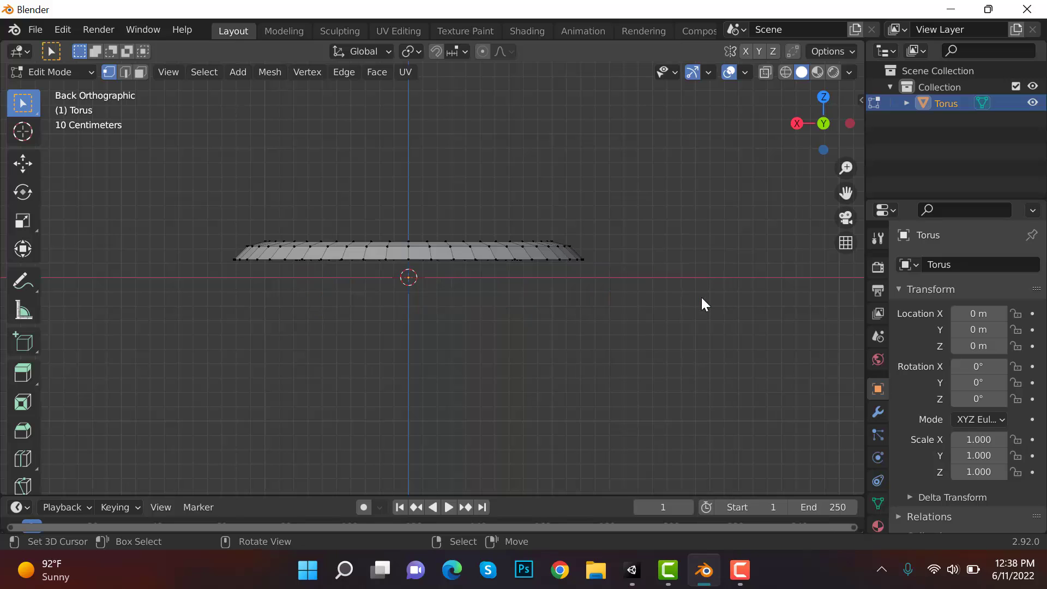
pyautogui.moveTo(339, 266); pyautogui.dragTo(358, 292, button='middle')
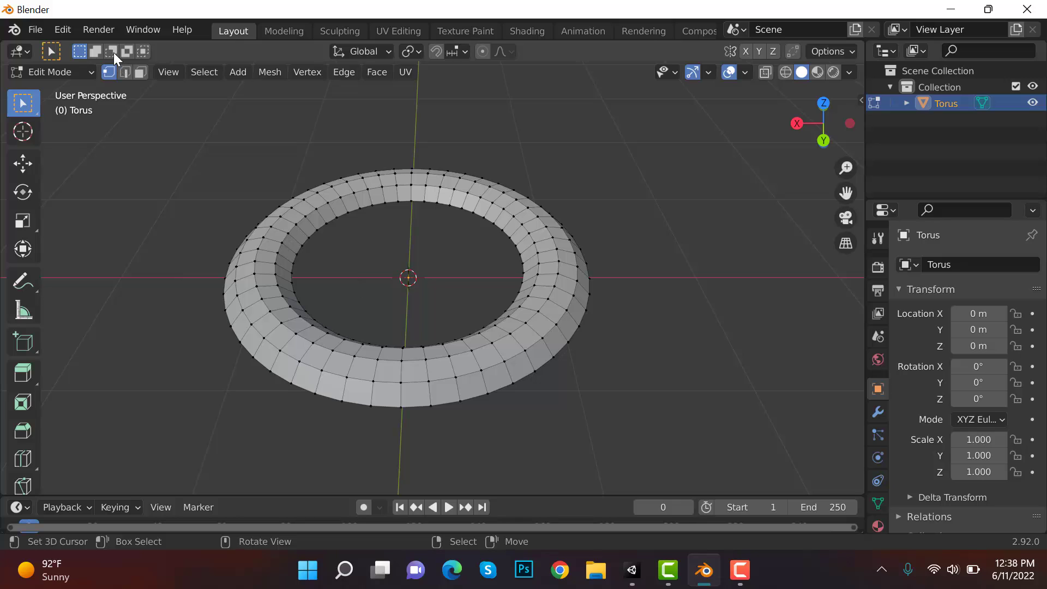
# From the top view, delete the ring's lower-half vertices, leaving a half-ring arch
pyautogui.click(174, 72)
pyautogui.moveTo(313, 253)
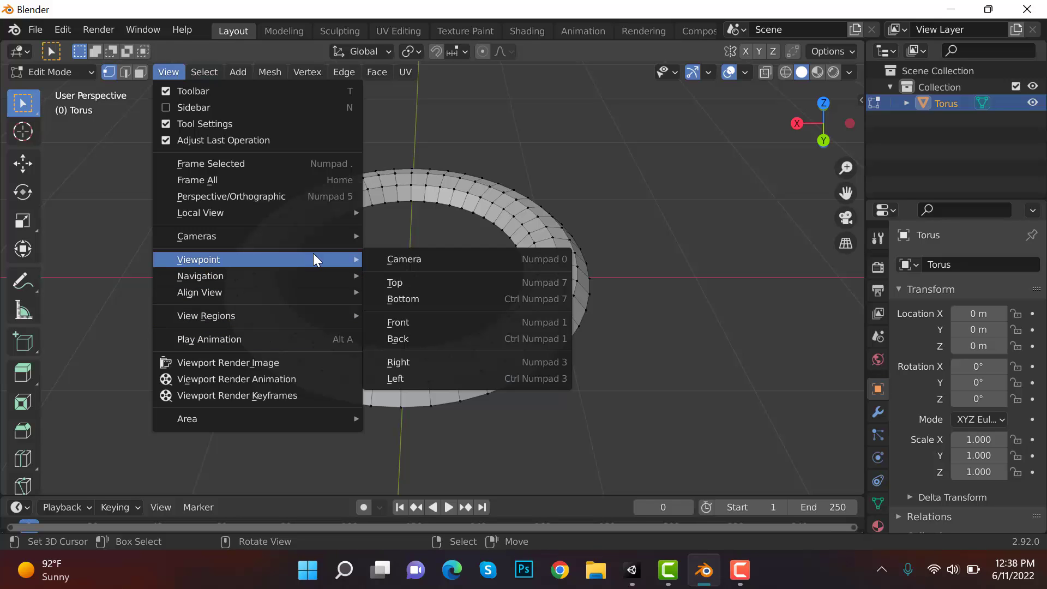
pyautogui.click(418, 279)
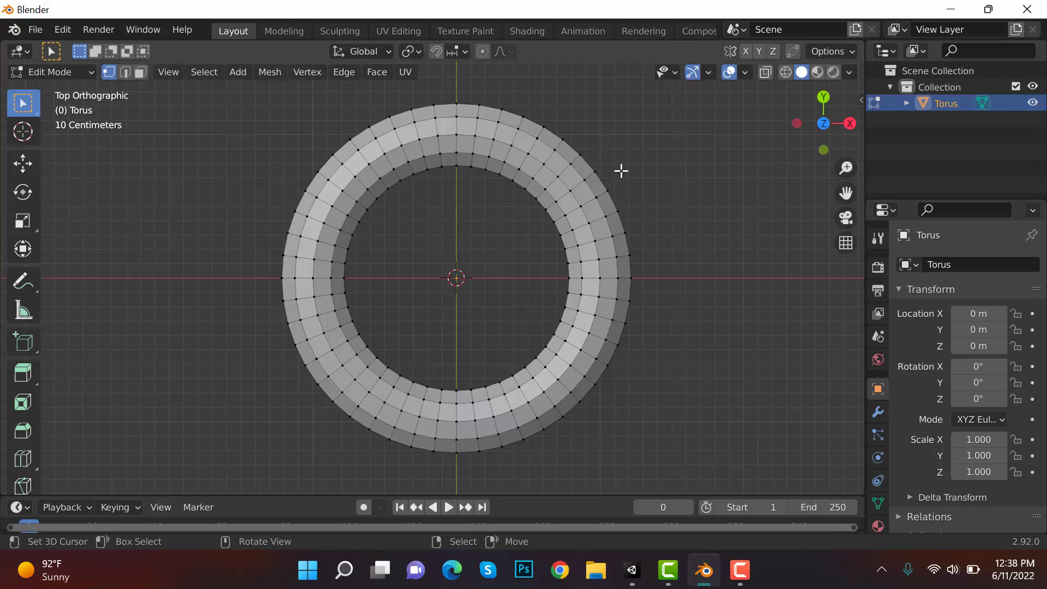
pyautogui.press('b')
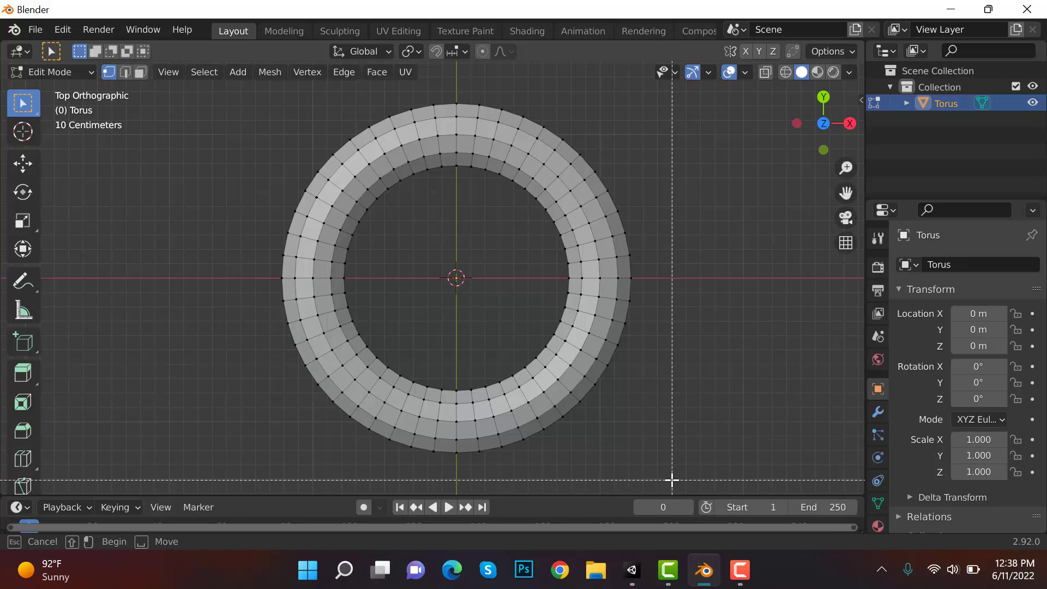
pyautogui.moveTo(673, 480); pyautogui.dragTo(190, 288)
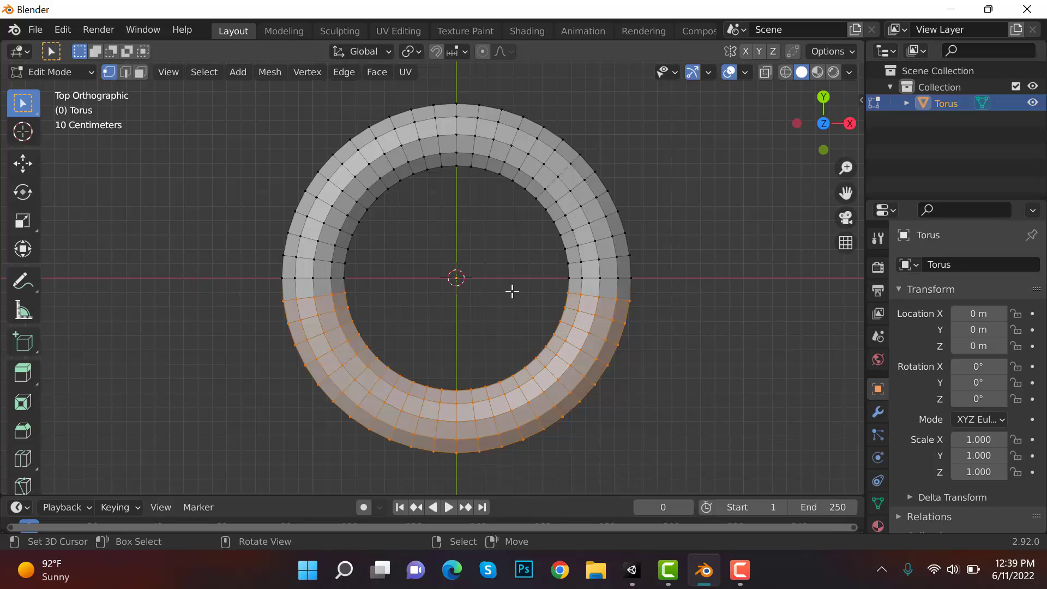
pyautogui.press('x')
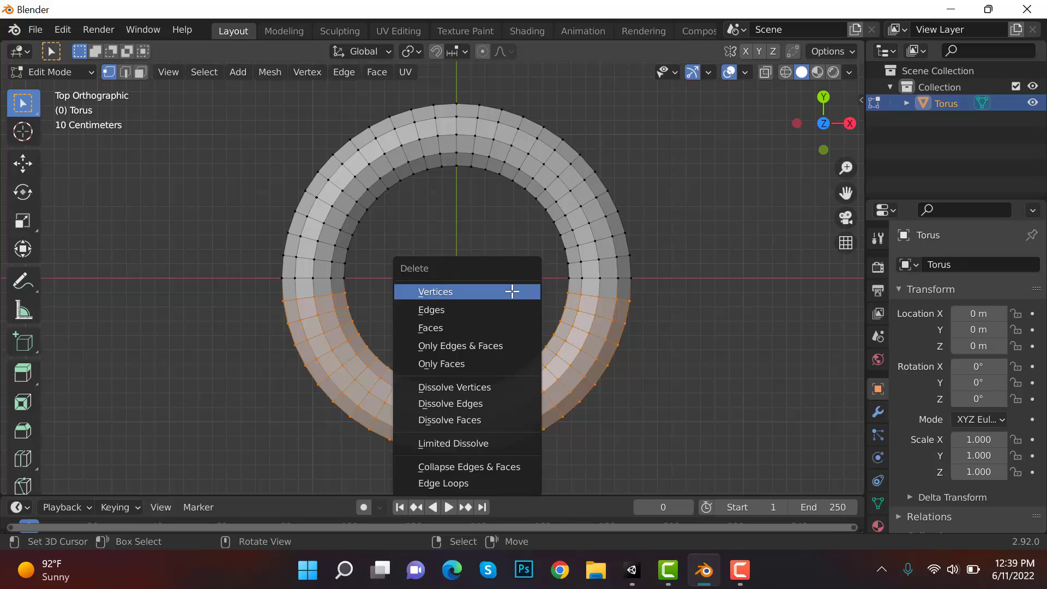
pyautogui.click(512, 292)
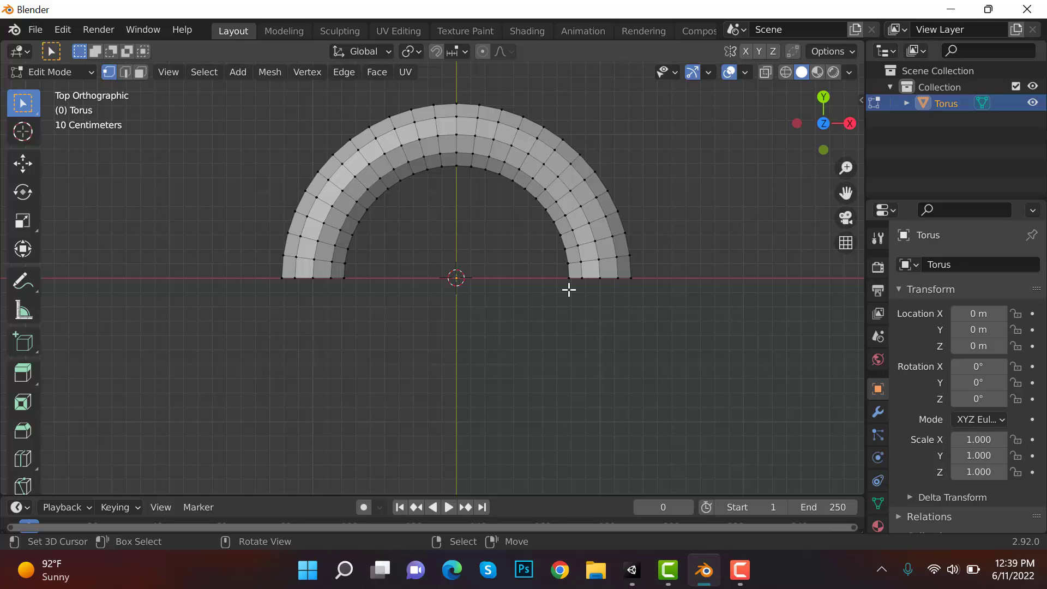
# Set the arch's Scale X, Y and Z to 100 in the N-panel, then zoom out
pyautogui.click(998, 440)
pyautogui.write('1.0')
pyautogui.write('100')
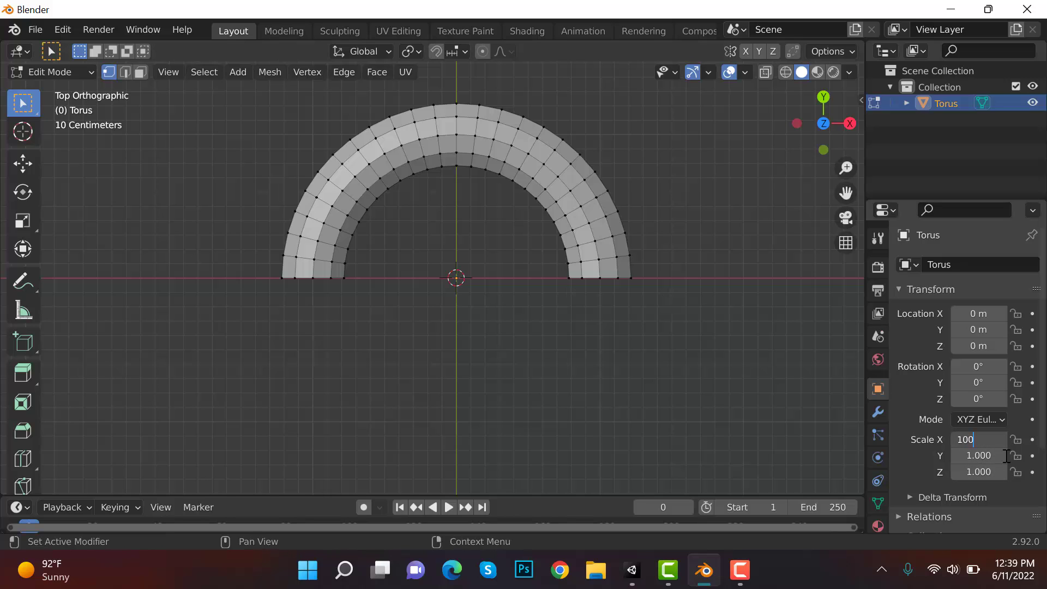
pyautogui.press('Return')
pyautogui.click(992, 458)
pyautogui.write('100')
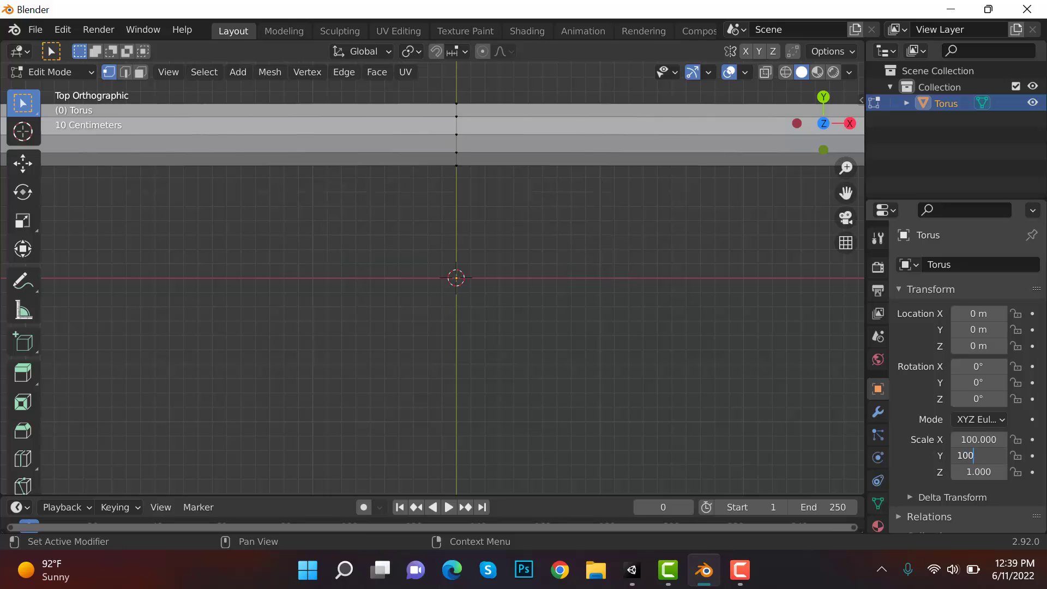
pyautogui.press('Tab')
pyautogui.write('1.0')
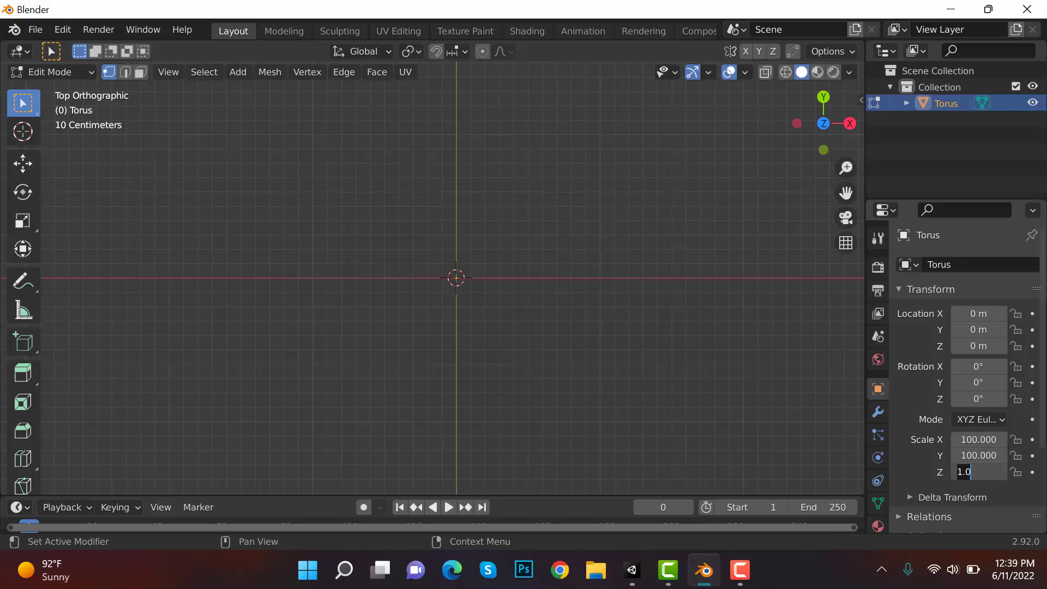
pyautogui.press('BackSpace')
pyautogui.press('BackSpace')
pyautogui.write('00')
pyautogui.press('Return')
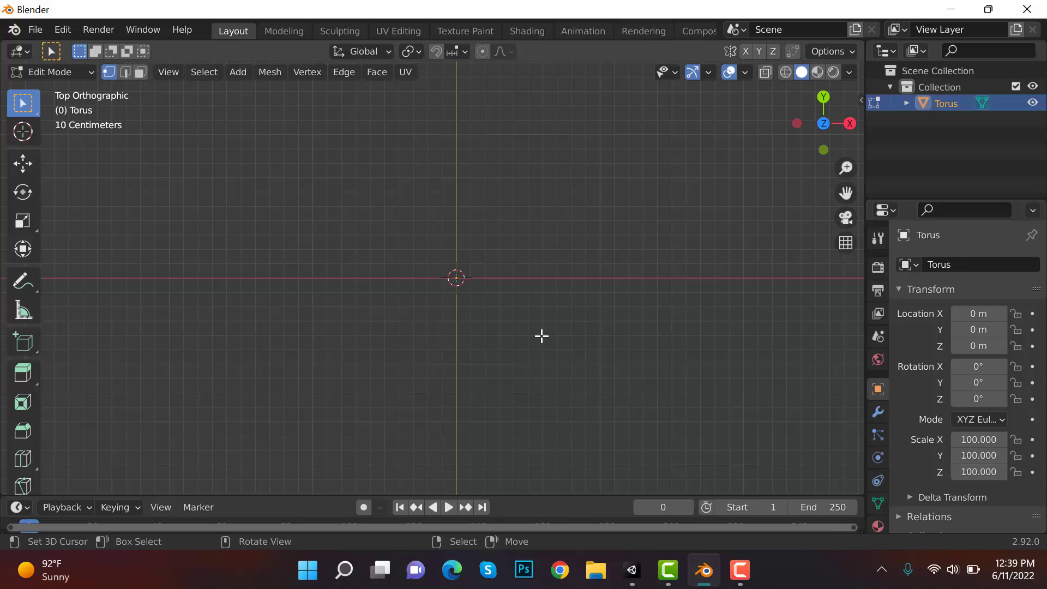
pyautogui.scroll(-15, 547, 331)
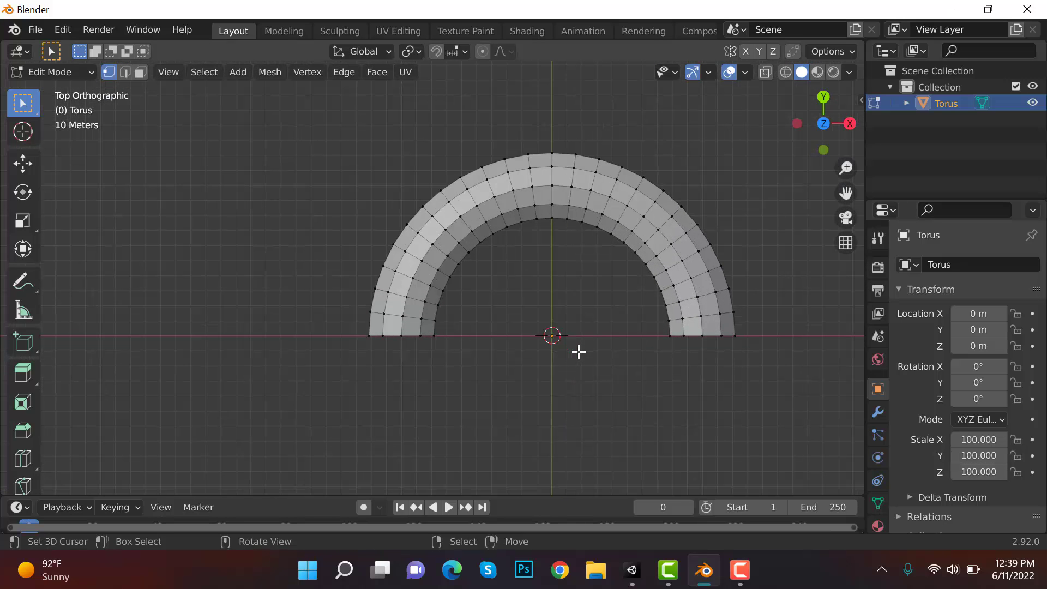
# Export the arch as an FBX file named RainBowMesh.fbx to the Desktop
pyautogui.click(32, 33)
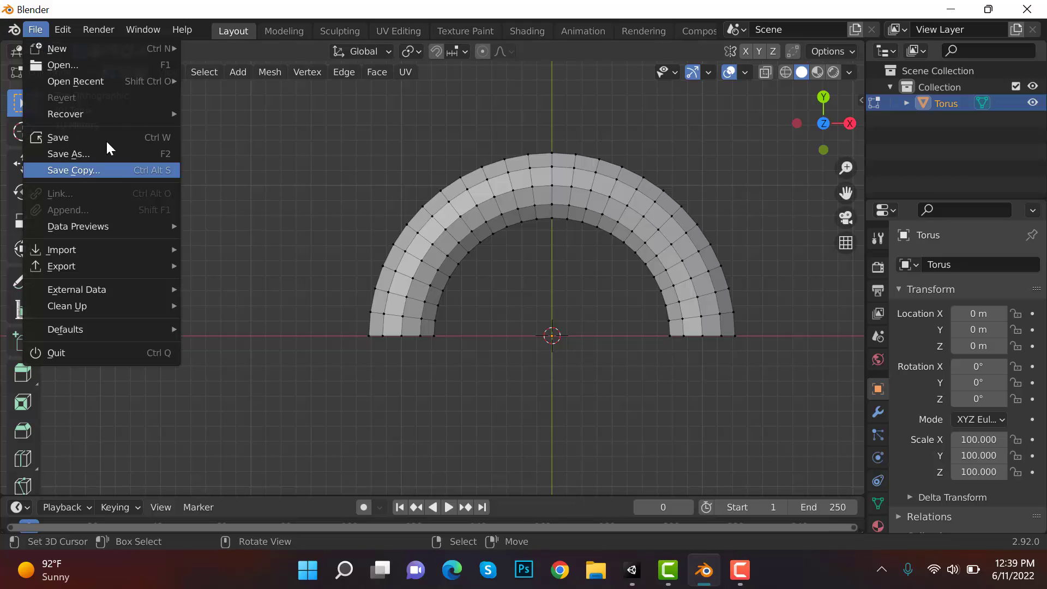
pyautogui.moveTo(137, 269)
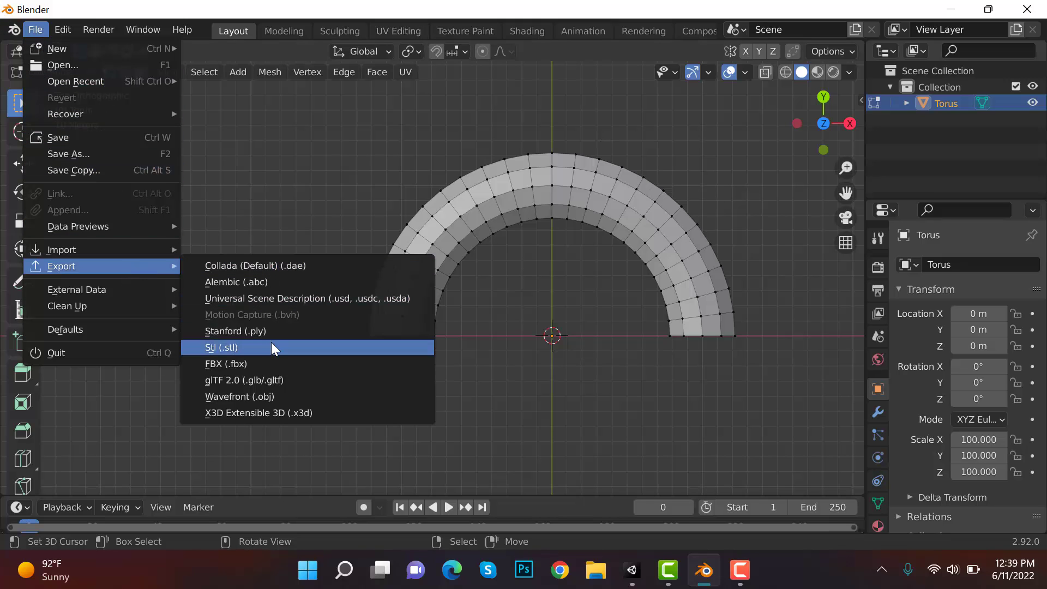
pyautogui.click(270, 364)
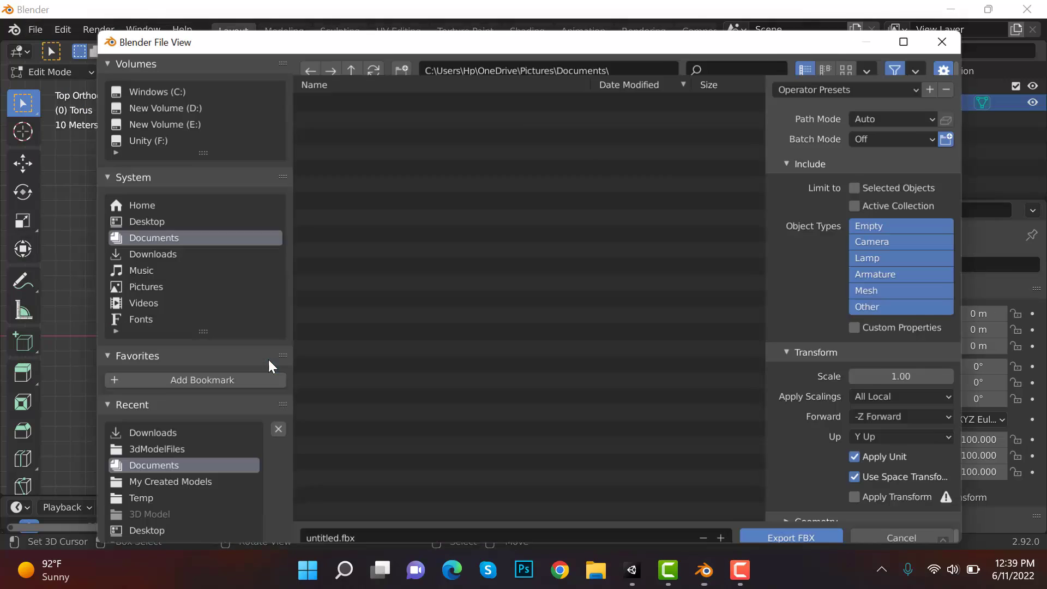
pyautogui.click(194, 224)
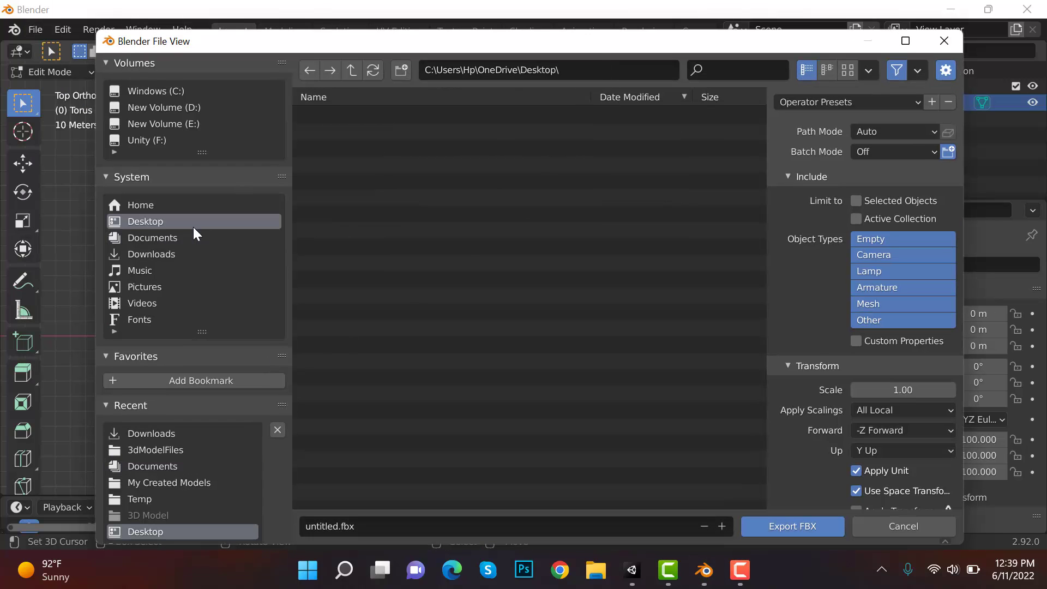
pyautogui.click(405, 525)
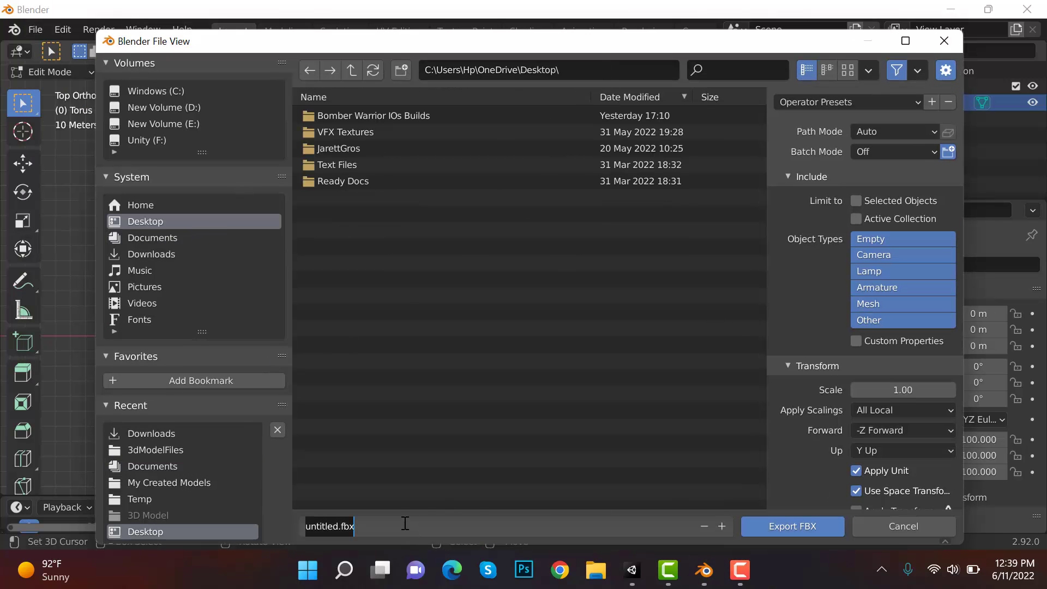
pyautogui.write('RainBow')
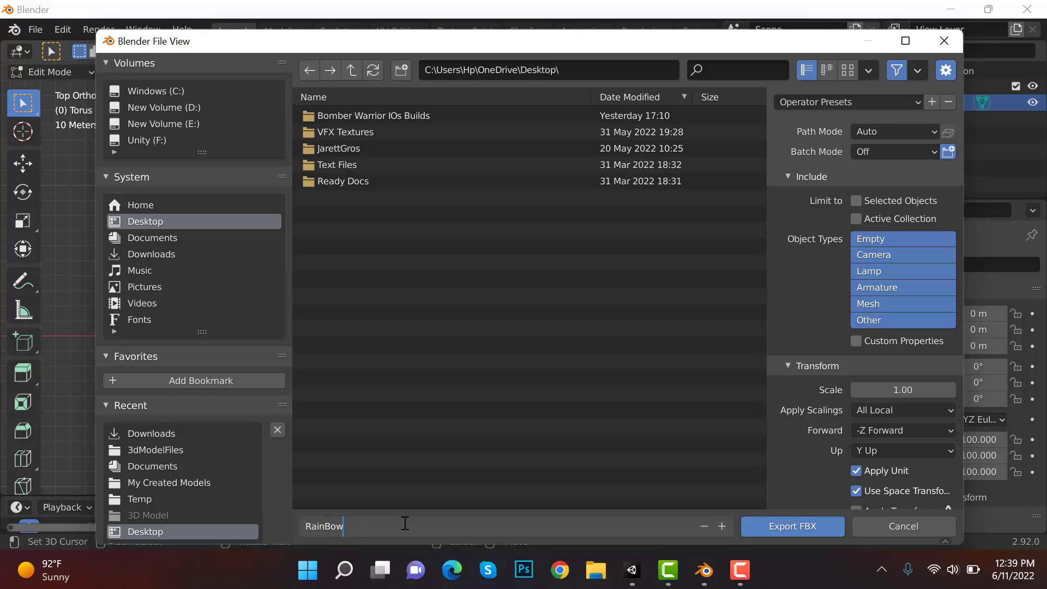
pyautogui.write('Mesh')
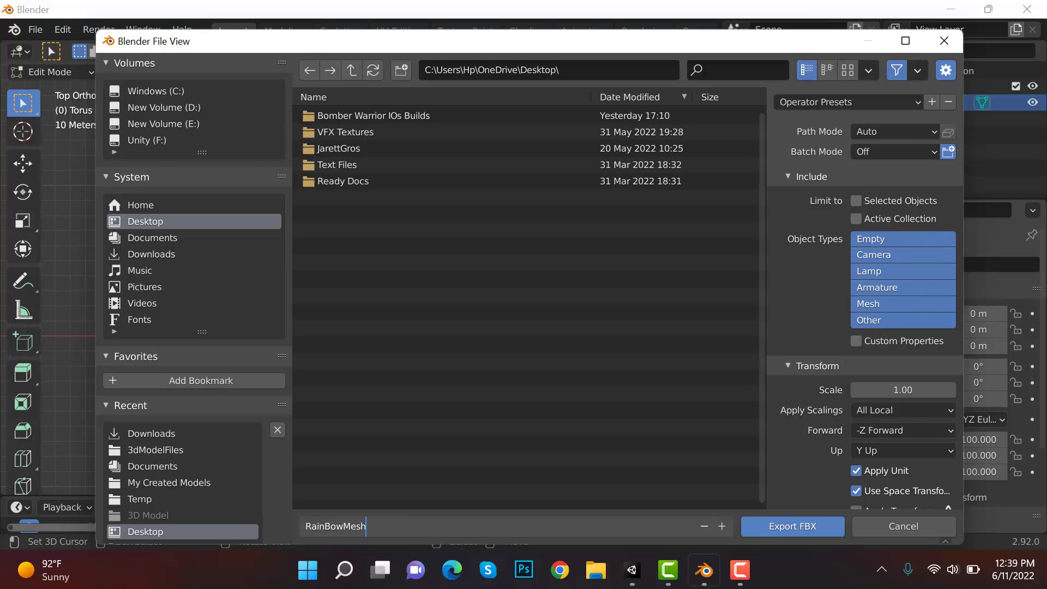
pyautogui.click(787, 522)
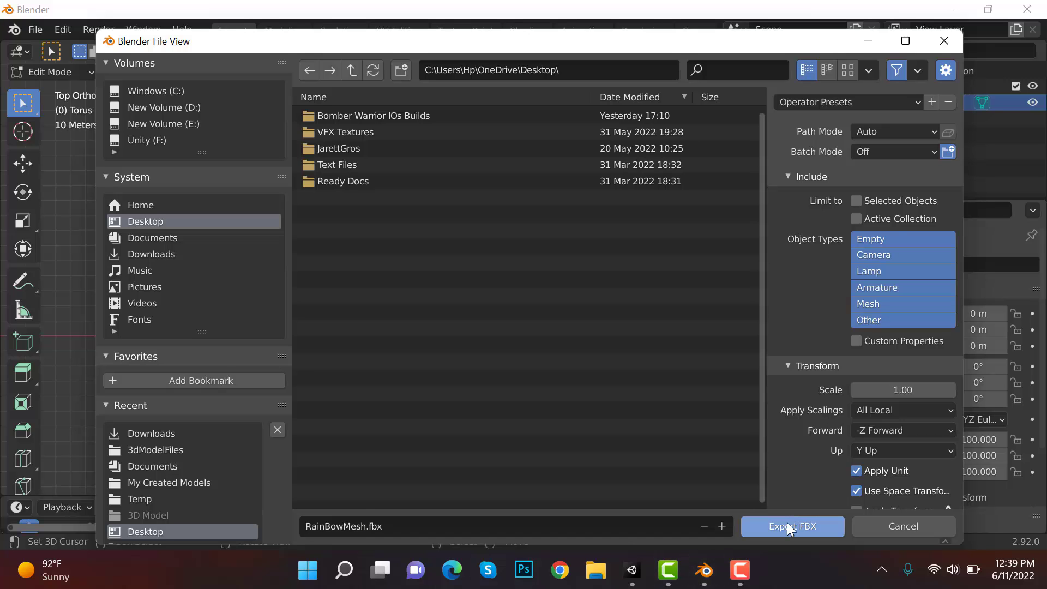
pyautogui.click(787, 524)
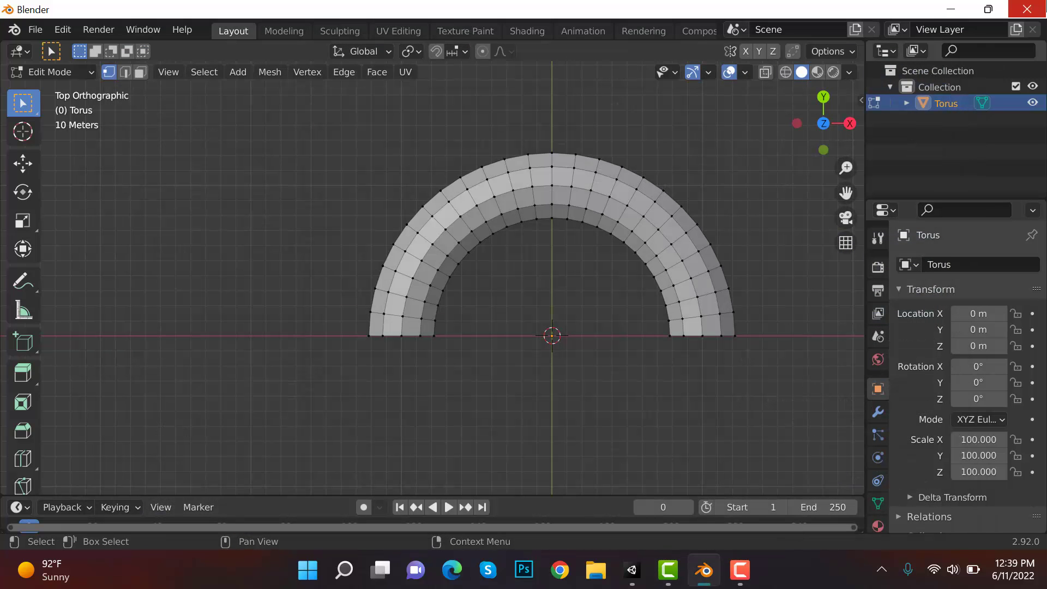
# Quit Blender and drag RainBowMesh.fbx from the desktop into Unity's Assets/RainBow folder
pyautogui.click(1027, 9)
pyautogui.click(541, 315)
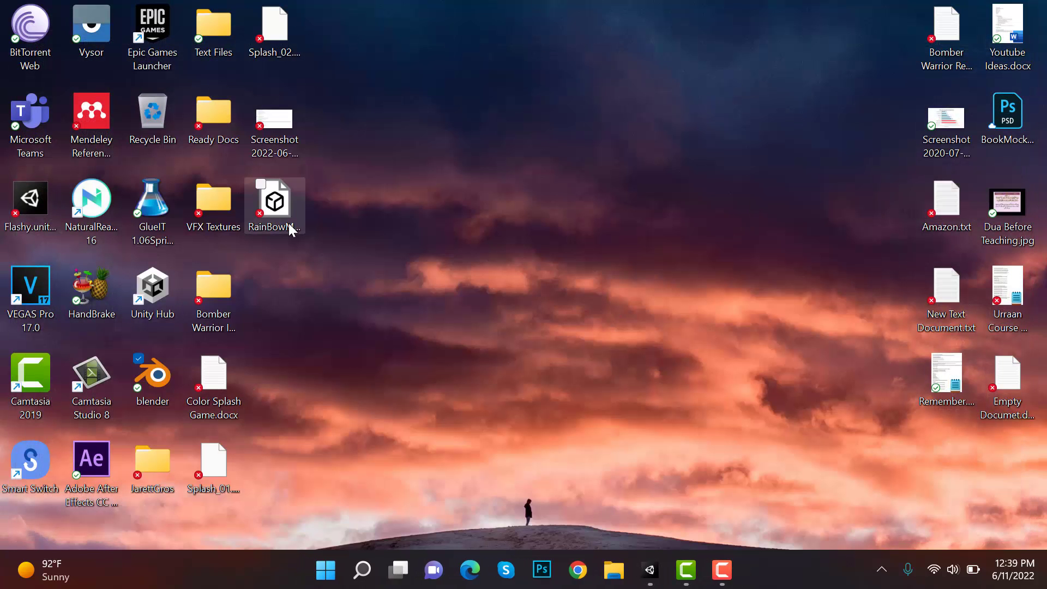
pyautogui.click(270, 241)
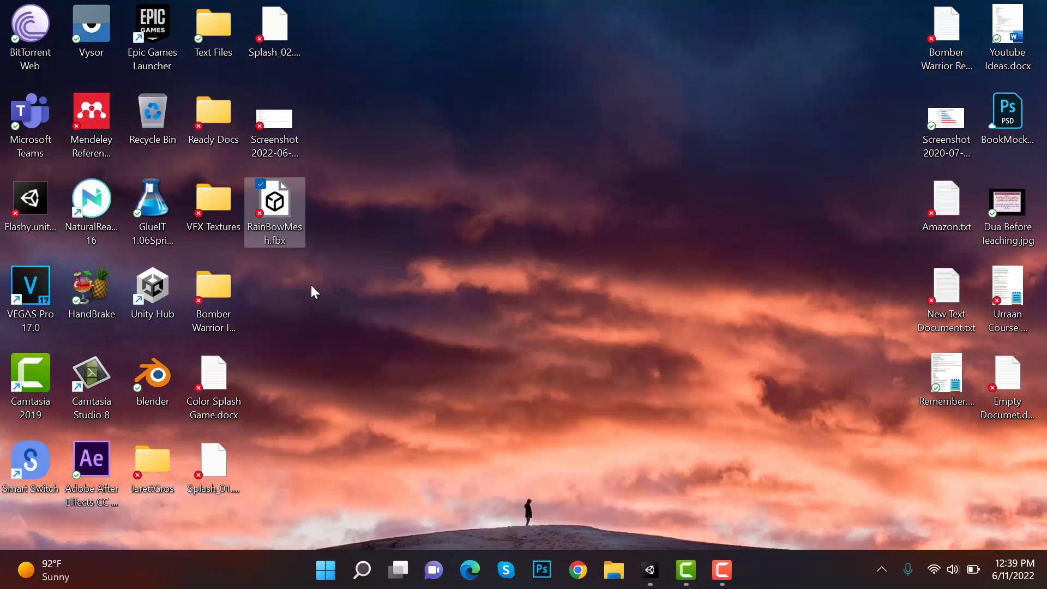
pyautogui.click(651, 579)
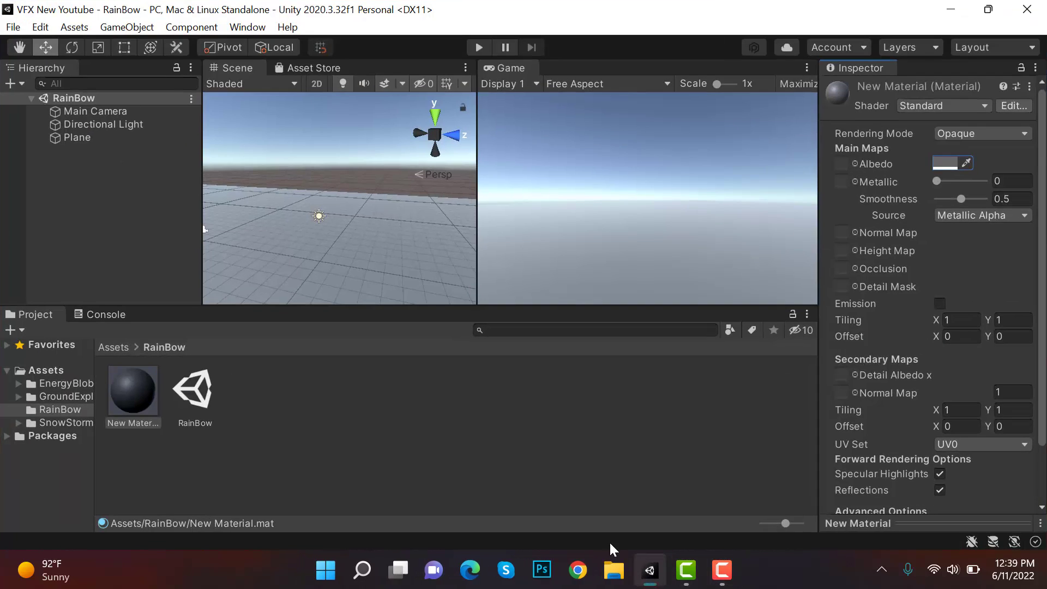
pyautogui.hotkey('alt', 'Tab')
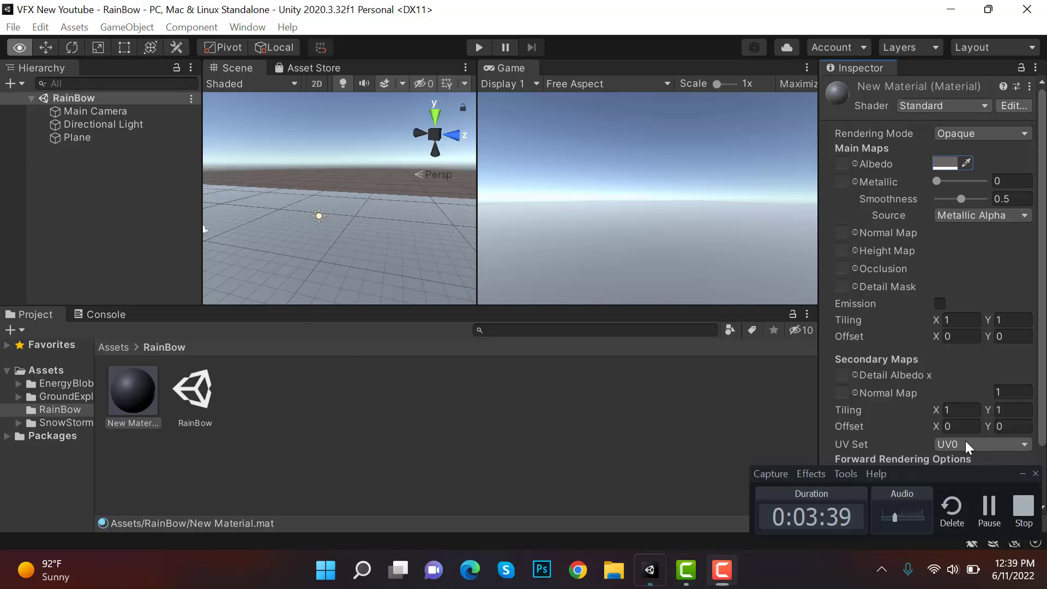
pyautogui.click(1023, 473)
pyautogui.click(956, 8)
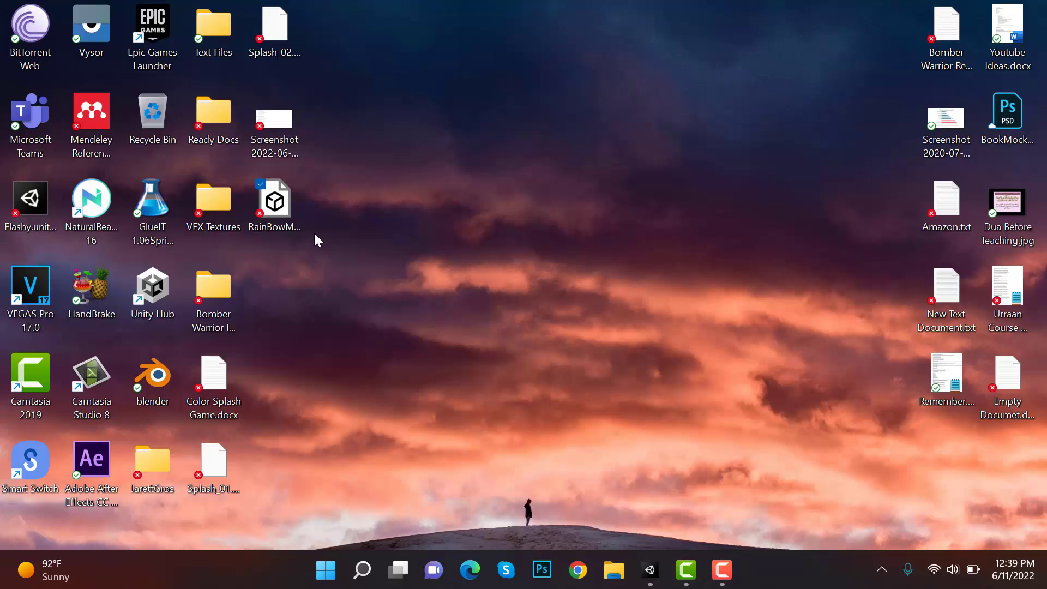
pyautogui.moveTo(284, 214); pyautogui.dragTo(396, 443)
pyautogui.hotkey('alt', 'Tab')
pyautogui.press('Tab')
pyautogui.press('Tab')
pyautogui.press('Tab')
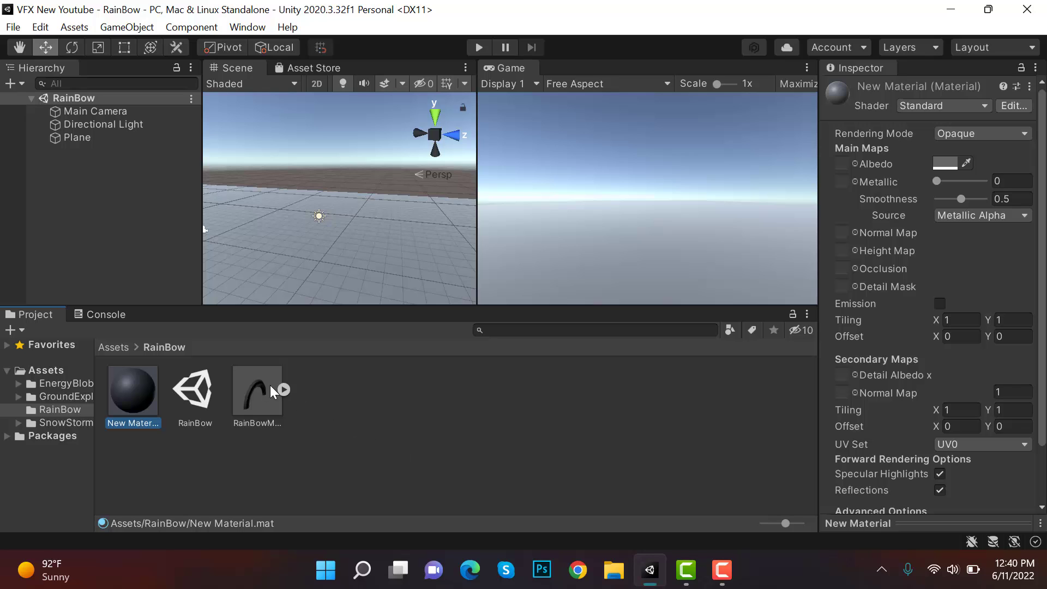
# Add the RainBowMesh model to the scene Hierarchy and orbit to view the arch
pyautogui.moveTo(270, 385); pyautogui.dragTo(136, 225)
pyautogui.moveTo(108, 176); pyautogui.dragTo(108, 175)
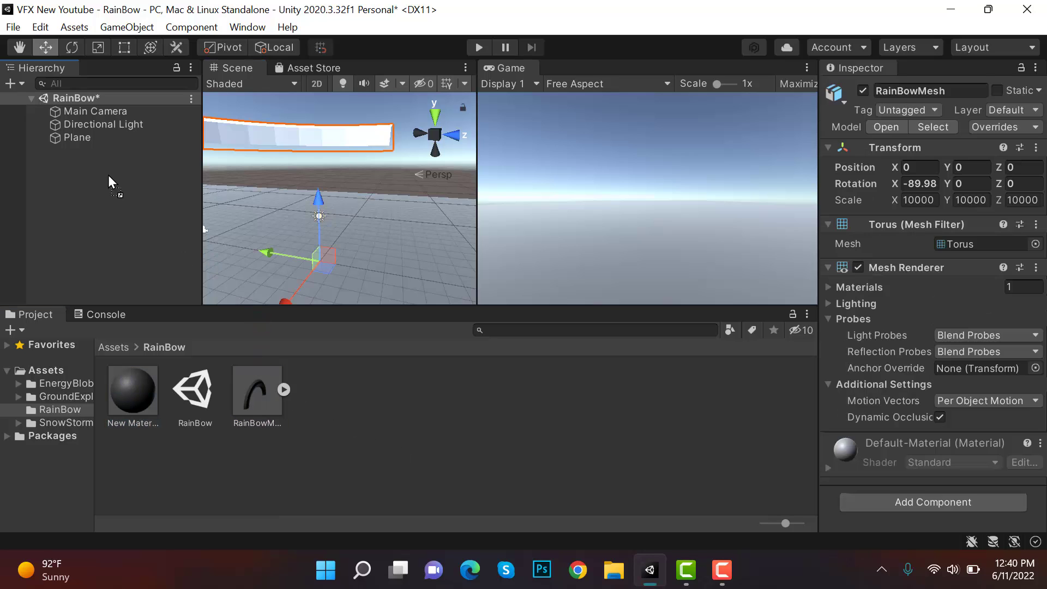
pyautogui.scroll(-10, 389, 234)
pyautogui.keyDown('alt'); pyautogui.moveTo(410, 227); pyautogui.dragTo(132, 342); pyautogui.keyUp('alt')
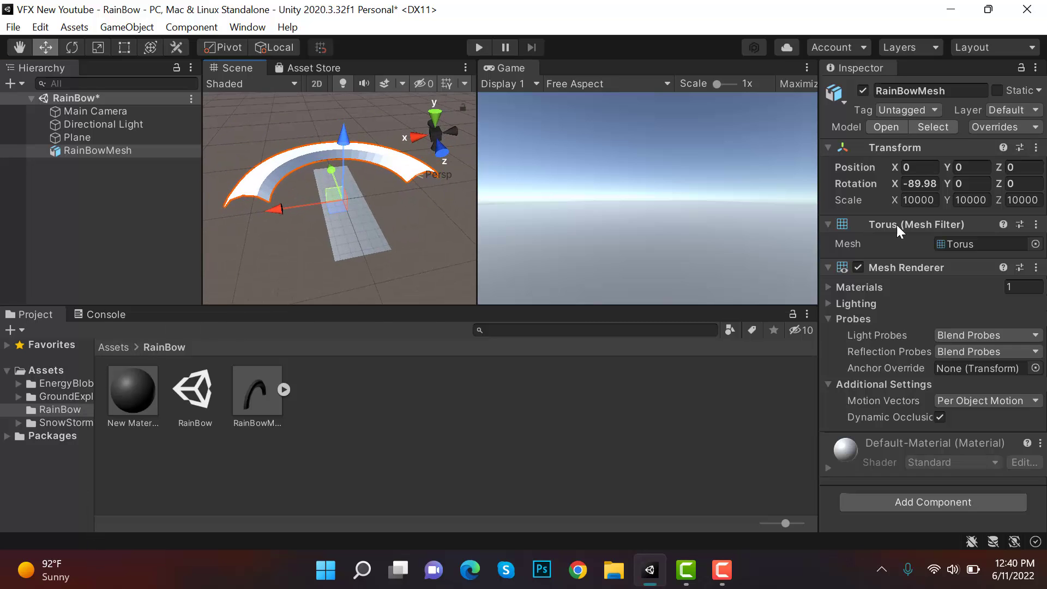
# Try a Transform reset, undo it, then set the arch's Rotation X to 0
pyautogui.click(1036, 147)
pyautogui.click(1031, 166)
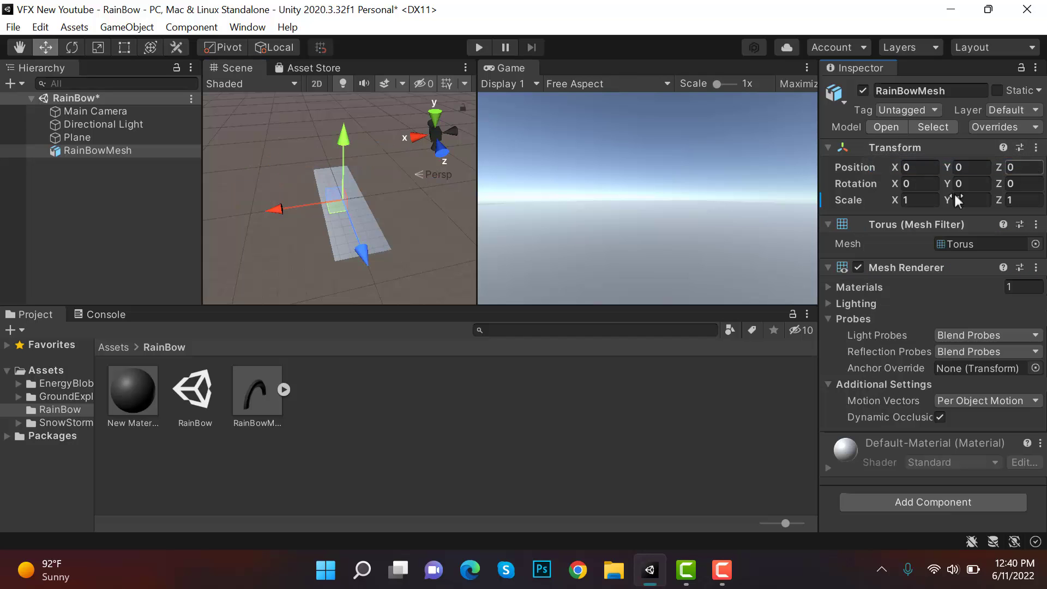
pyautogui.press('f')
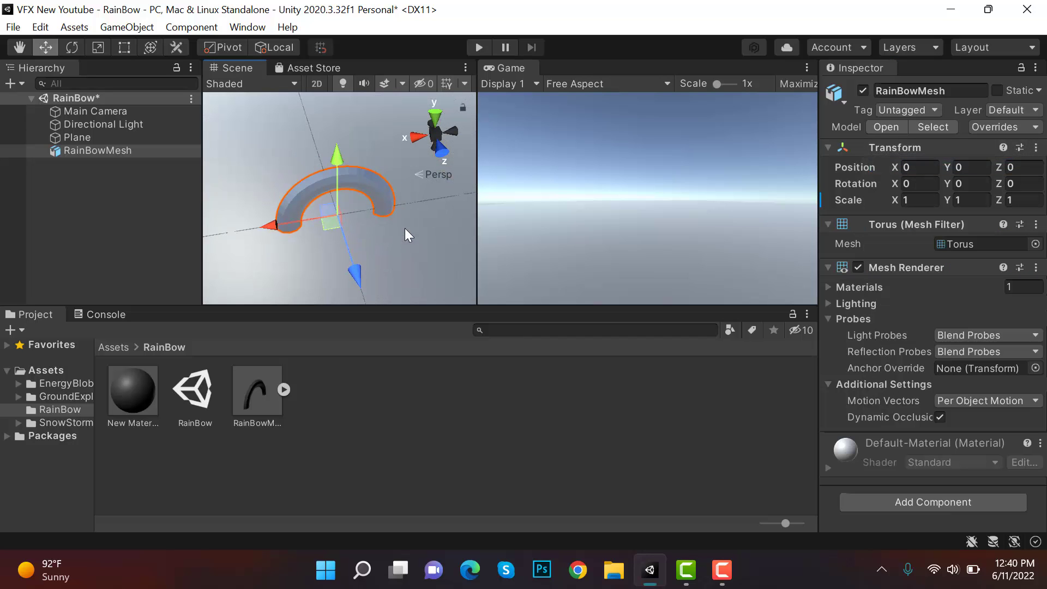
pyautogui.hotkey('ctrl', 'z')
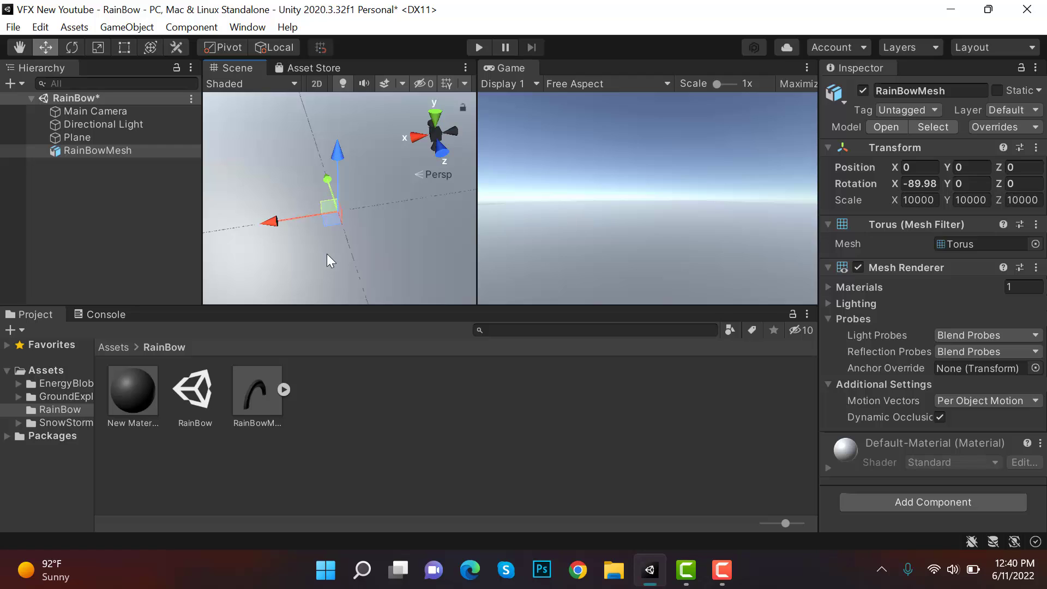
pyautogui.scroll(-5, 295, 226)
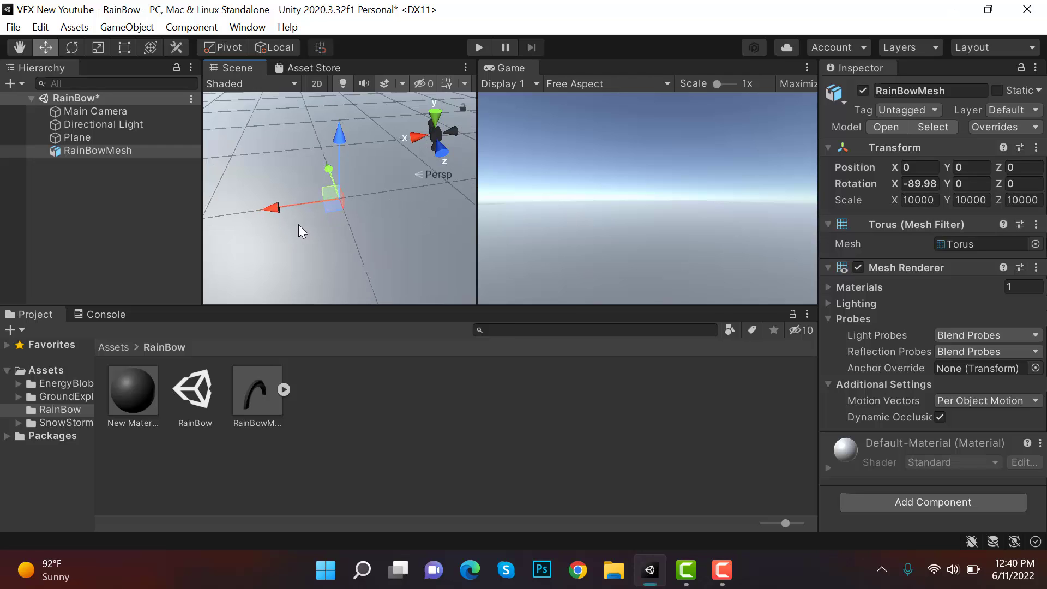
pyautogui.moveTo(476, 213); pyautogui.dragTo(653, 207)
pyautogui.click(925, 186)
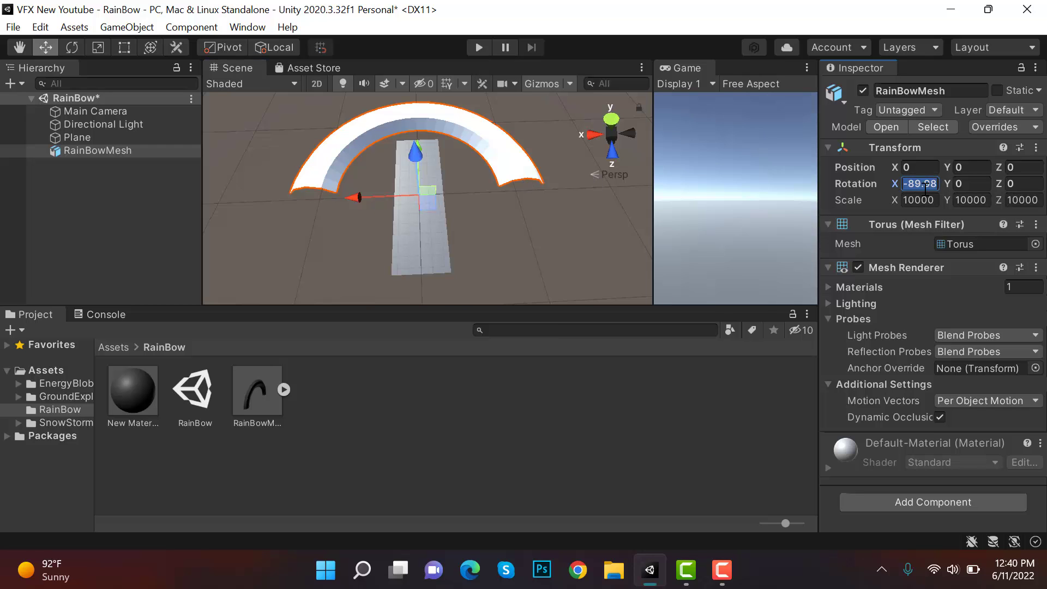
pyautogui.write('0')
pyautogui.keyDown('alt'); pyautogui.moveTo(632, 188); pyautogui.dragTo(358, 222); pyautogui.keyUp('alt')
# Delete the Plane and move the Main Camera far back along Z
pyautogui.click(132, 140)
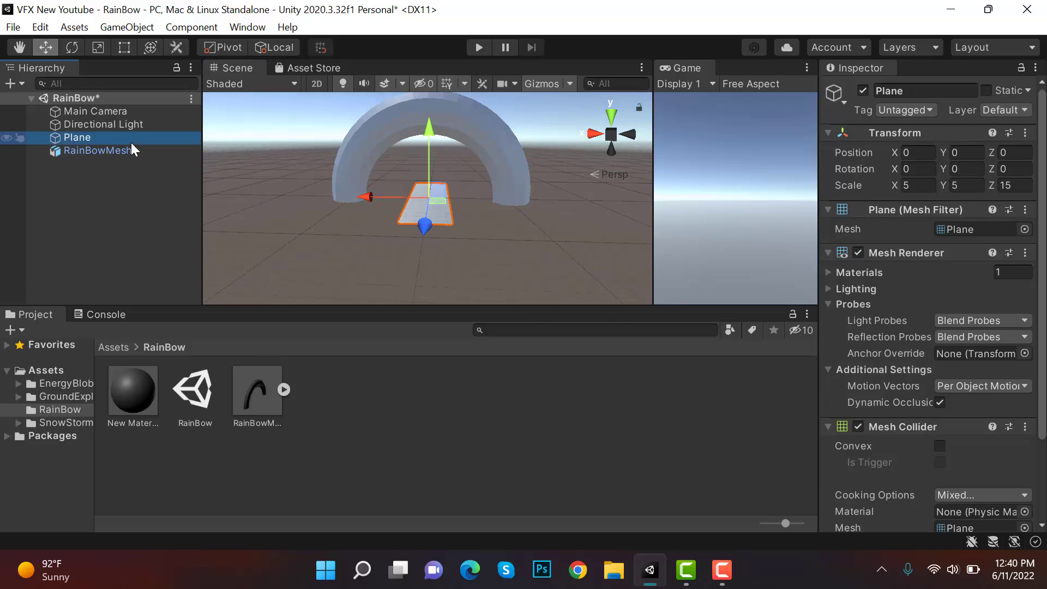
pyautogui.press('Delete')
pyautogui.keyDown('alt'); pyautogui.moveTo(392, 109); pyautogui.dragTo(283, 153); pyautogui.keyUp('alt')
pyautogui.click(143, 112)
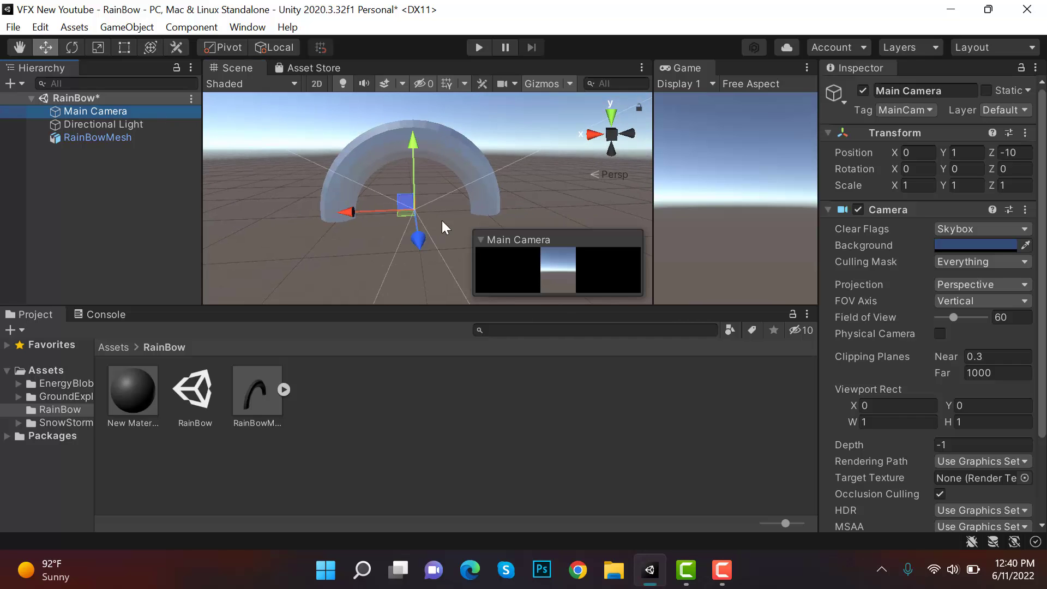
pyautogui.keyDown('alt'); pyautogui.moveTo(448, 224); pyautogui.dragTo(645, 189); pyautogui.keyUp('alt')
pyautogui.moveTo(483, 217); pyautogui.dragTo(322, 184)
# Set the RainBowMesh arch's Rotation Y to 180 so it faces the camera
pyautogui.click(112, 137)
pyautogui.moveTo(948, 183); pyautogui.dragTo(415, 180)
pyautogui.click(976, 184)
pyautogui.write('180')
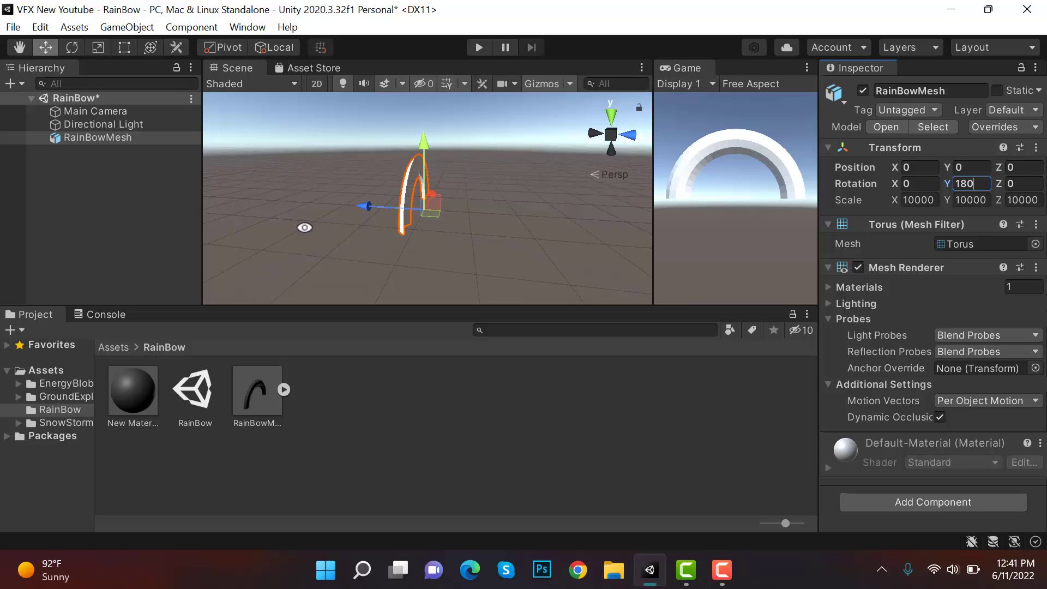
pyautogui.keyDown('alt'); pyautogui.moveTo(304, 228); pyautogui.dragTo(468, 143); pyautogui.keyUp('alt')
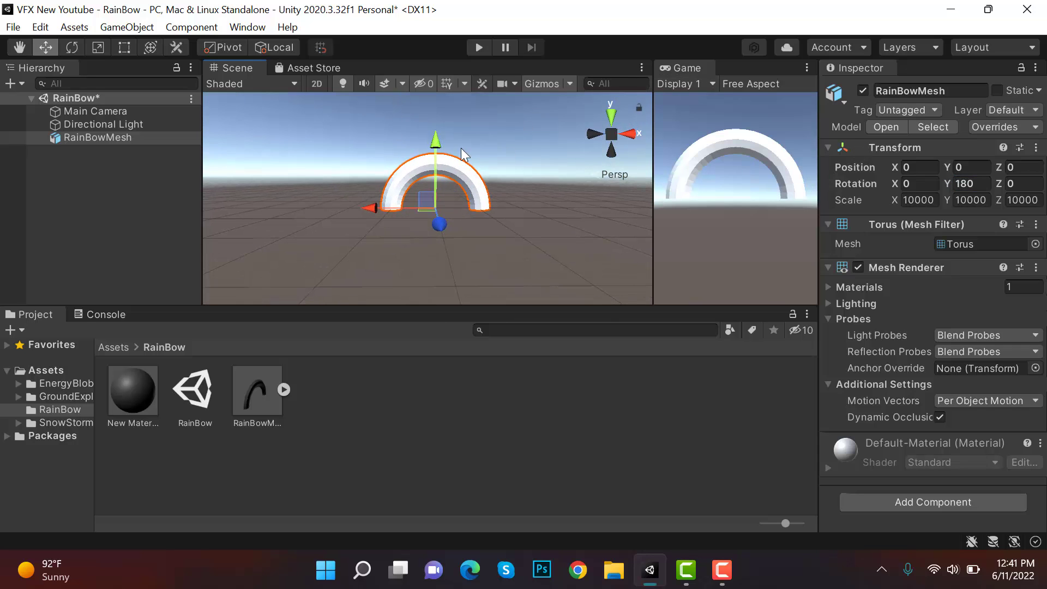
pyautogui.scroll(2, 480, 155)
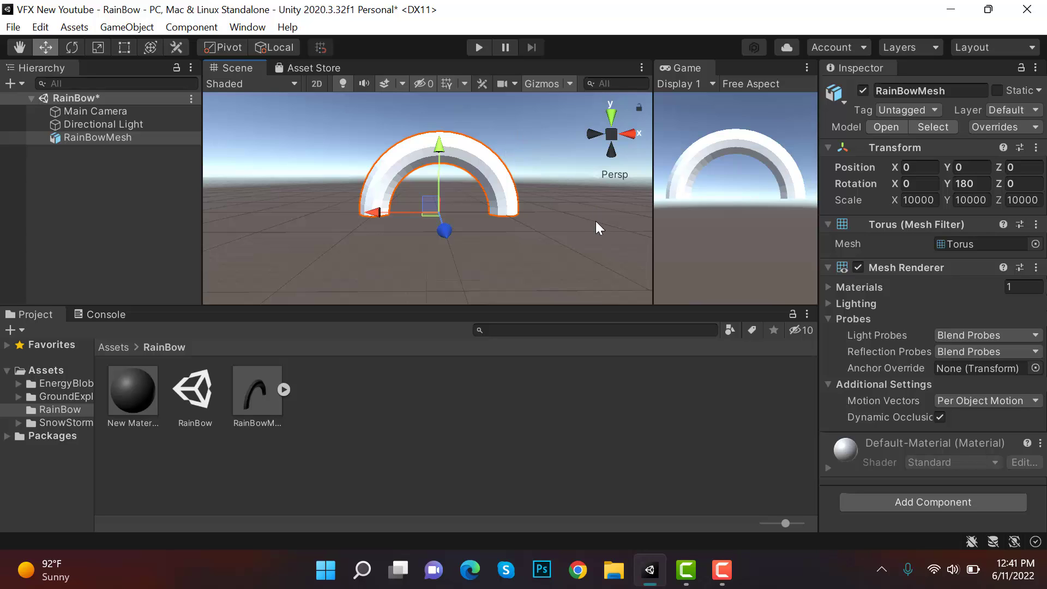
# Launch Photoshop and create a new blank document with default settings
pyautogui.click(548, 575)
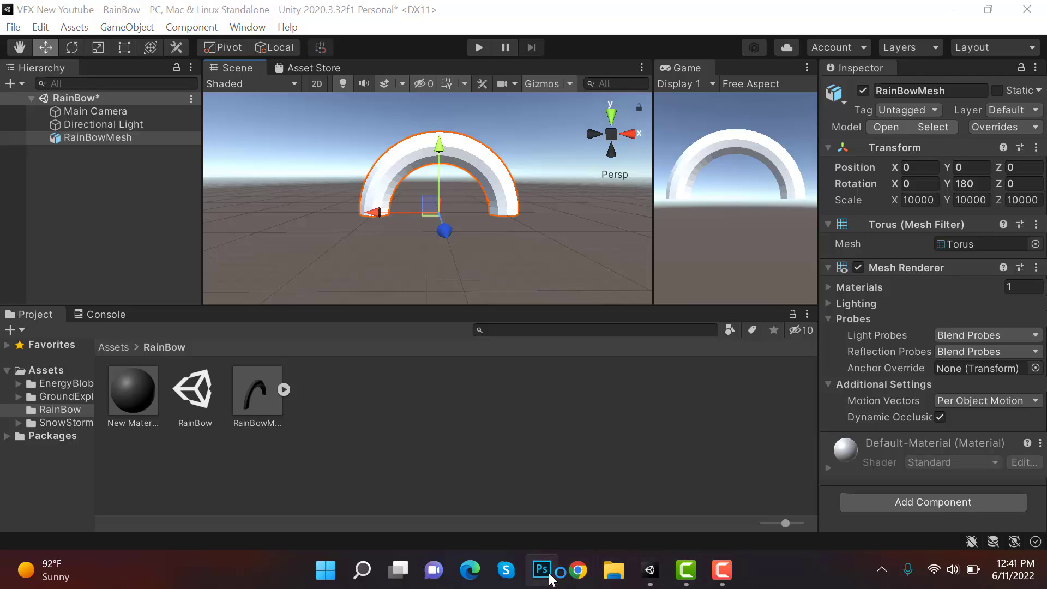
pyautogui.click(44, 11)
pyautogui.click(56, 28)
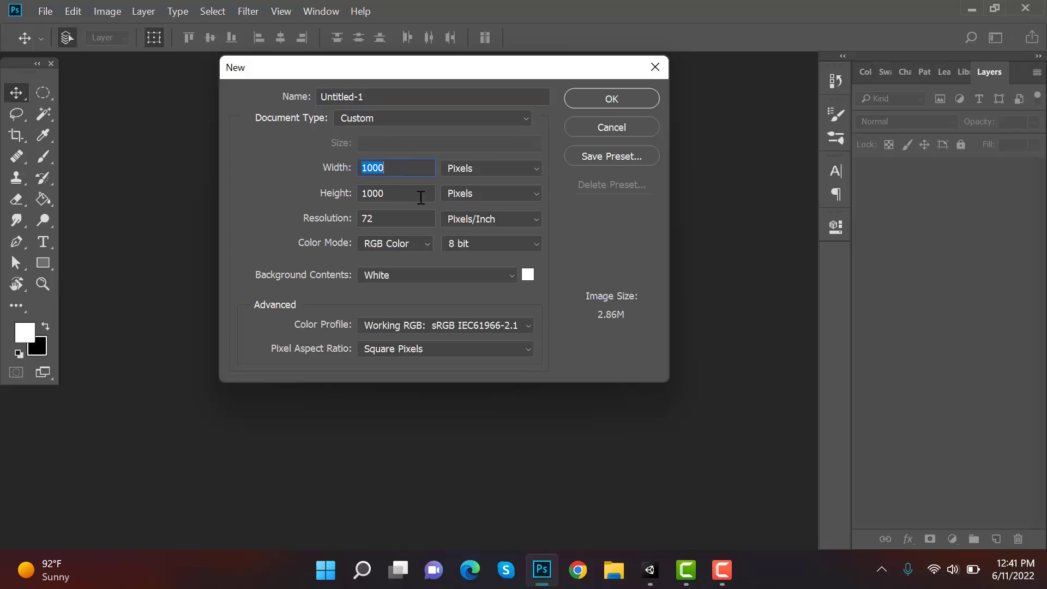
pyautogui.click(607, 99)
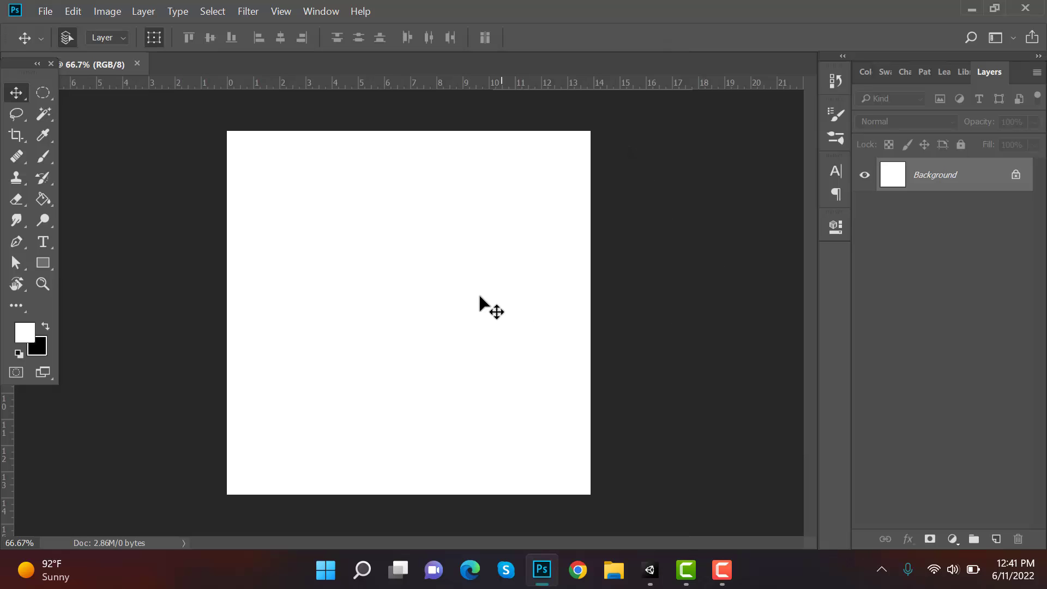
# In the Gradient Editor, set the left colour stop to red ef3535
pyautogui.moveTo(43, 199)
pyautogui.mouseDown()
pyautogui.moveTo(110, 209)
pyautogui.moveTo(112, 198)
pyautogui.mouseUp()
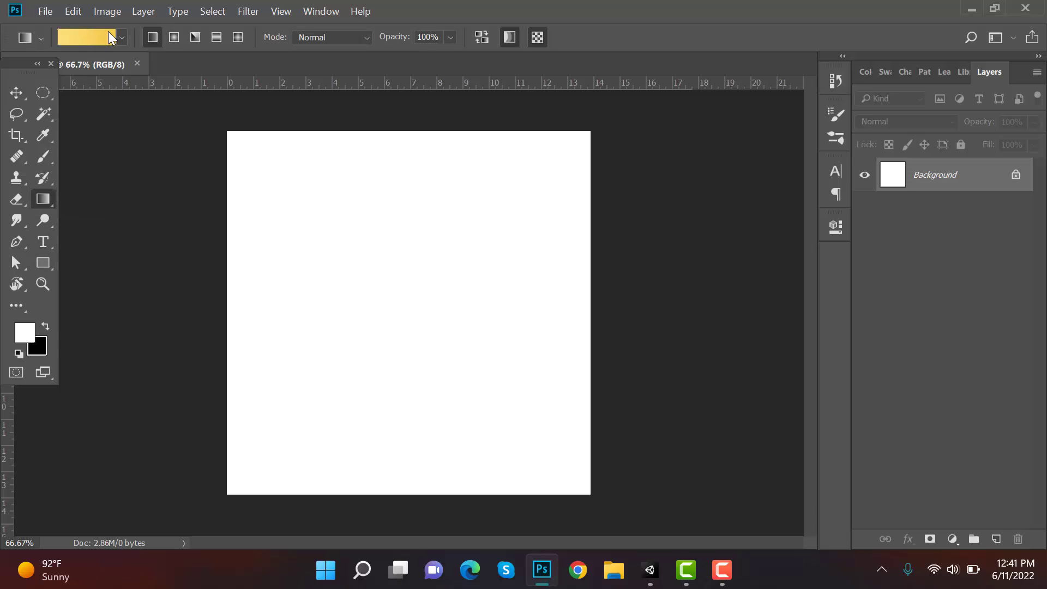
pyautogui.click(87, 37)
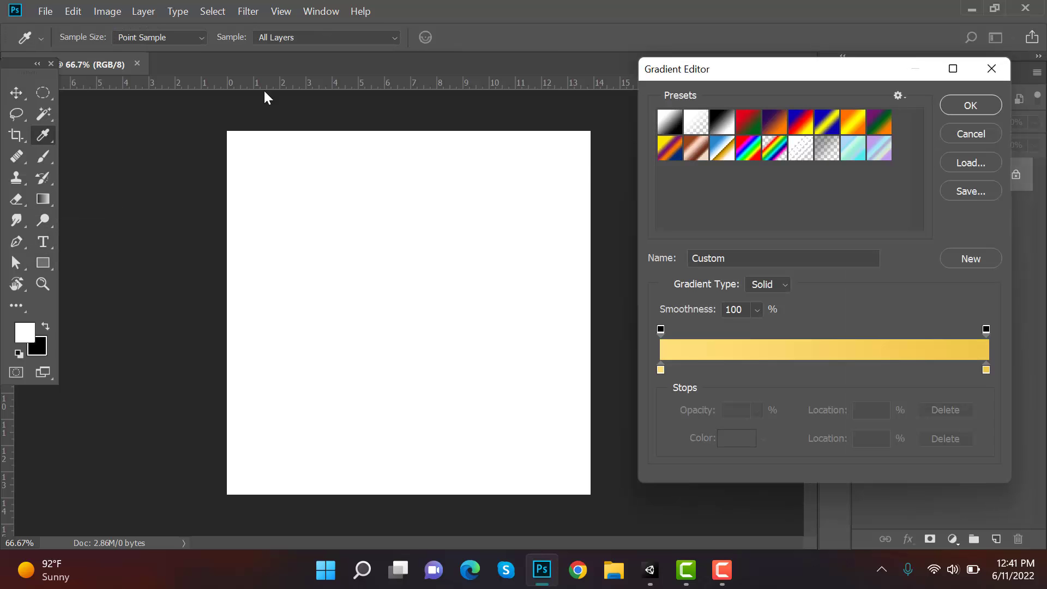
pyautogui.click(660, 329)
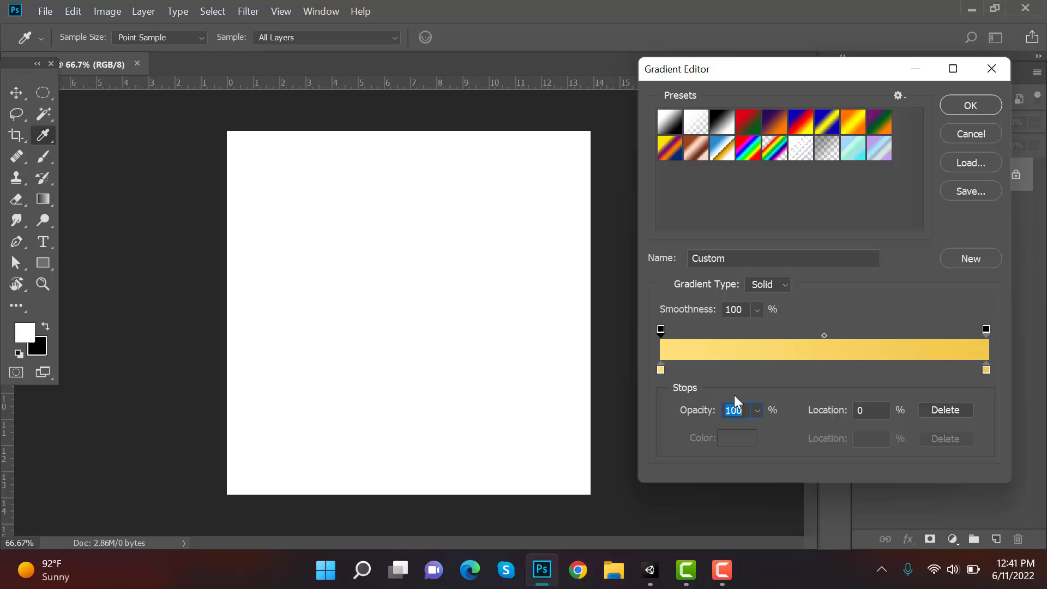
pyautogui.click(660, 370)
pyautogui.click(737, 439)
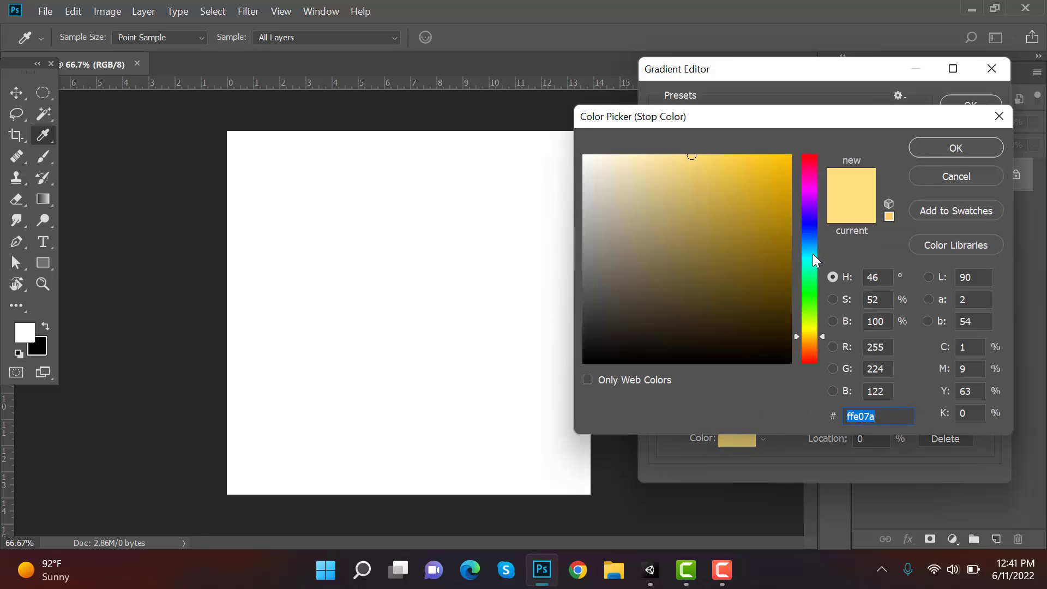
pyautogui.click(815, 351)
pyautogui.click(778, 203)
pyautogui.click(790, 157)
pyautogui.moveTo(810, 352); pyautogui.dragTo(811, 362)
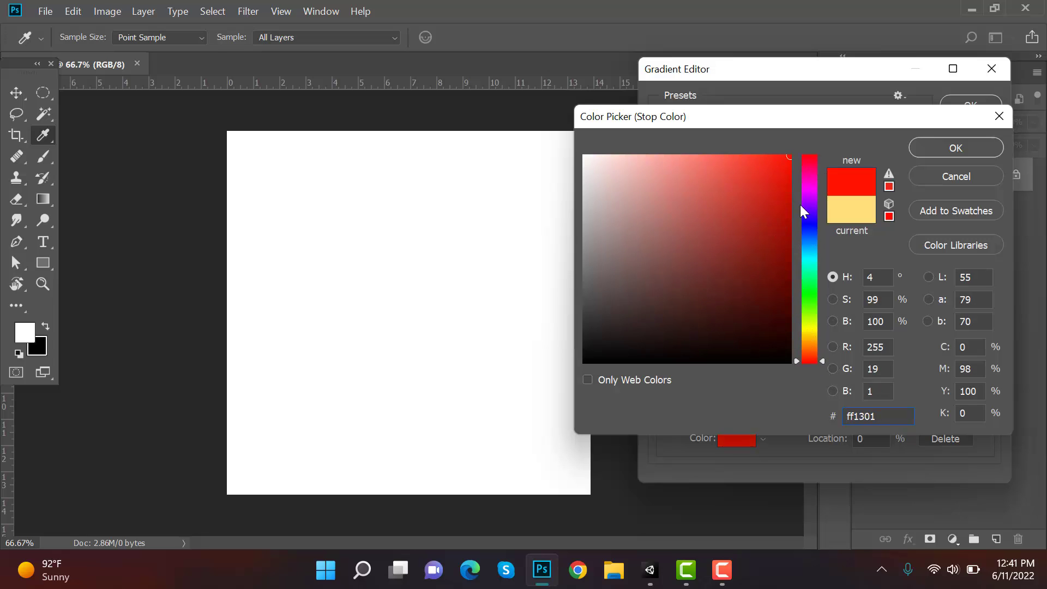
pyautogui.moveTo(817, 175)
pyautogui.mouseDown()
pyautogui.moveTo(813, 146)
pyautogui.moveTo(732, 168)
pyautogui.mouseUp()
pyautogui.click(972, 150)
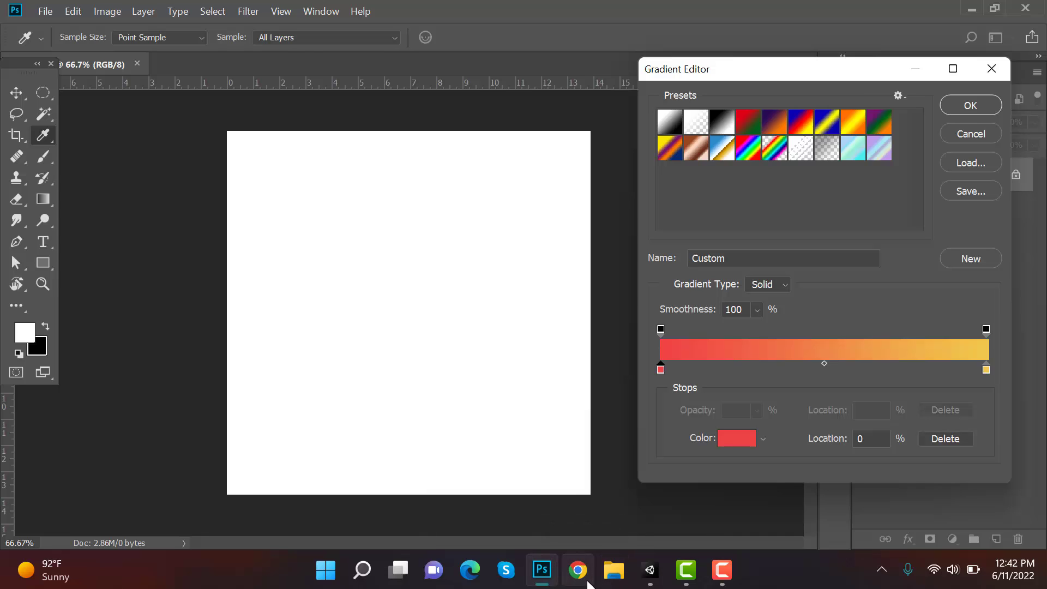
# Copy the pastel pink hex code FF9AA2 from the search results and apply it to the gradient's left stop
pyautogui.click(579, 570)
pyautogui.doubleClick(138, 226)
pyautogui.click(133, 226)
pyautogui.doubleClick(137, 227)
pyautogui.hotkey('ctrl', 'c')
pyautogui.hotkey('alt', 'Tab')
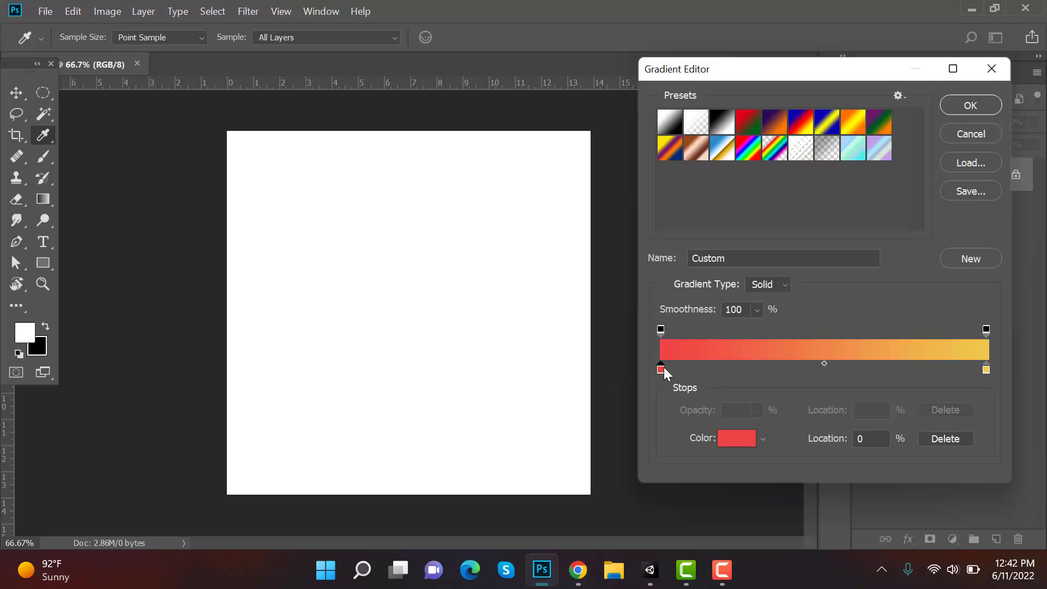
pyautogui.click(735, 438)
pyautogui.hotkey('ctrl', 'v')
pyautogui.click(955, 148)
# Return to the Google results and select the next pastel code, FFB7B2
pyautogui.hotkey('alt', 'Tab')
pyautogui.hotkey('alt', 'Left')
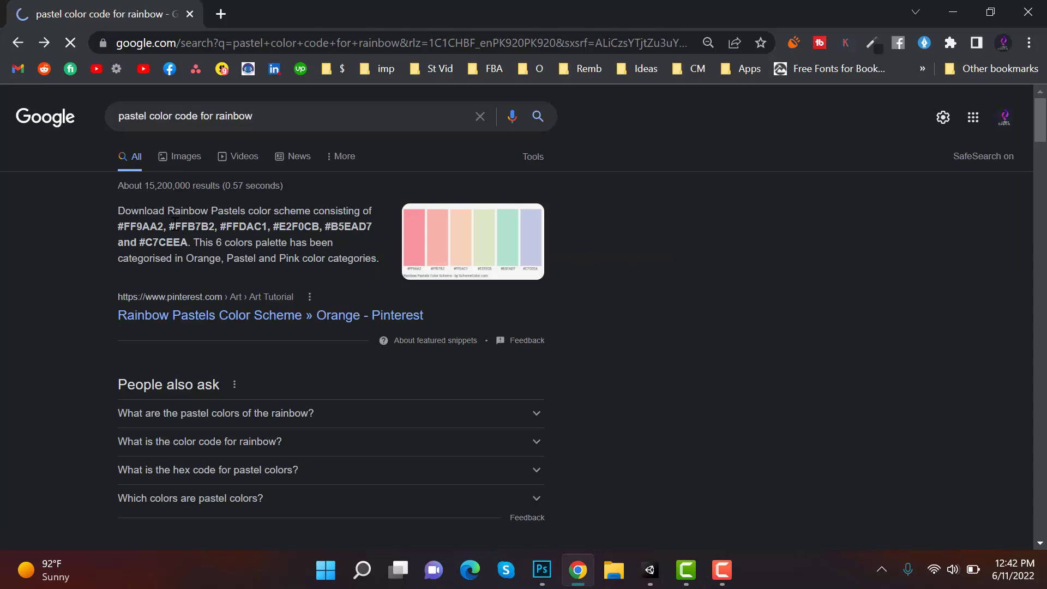
pyautogui.moveTo(191, 230); pyautogui.dragTo(215, 229)
pyautogui.hotkey('ctrl', 'c')
pyautogui.hotkey('alt', 'Tab')
# Add a gradient stop at 17% coloured pastel pink FFB7B2
pyautogui.click(715, 369)
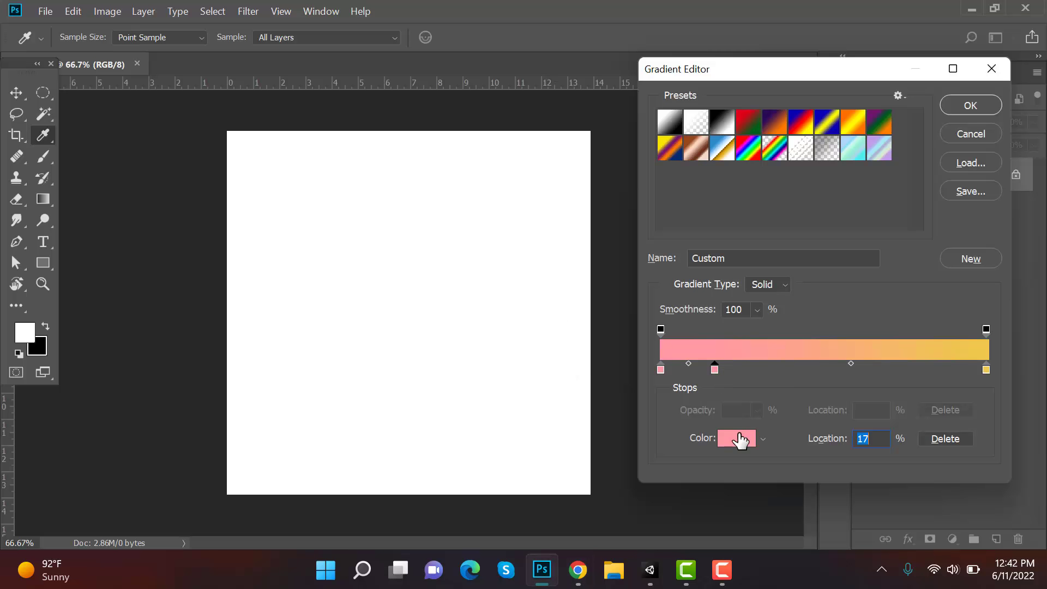
pyautogui.click(737, 438)
pyautogui.hotkey('ctrl', 'v')
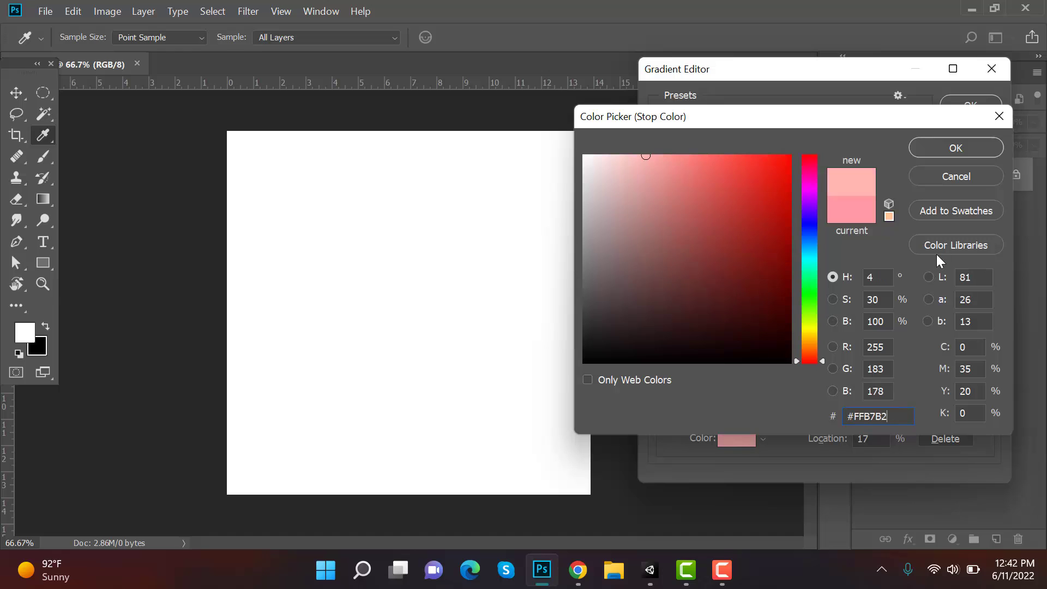
pyautogui.click(960, 155)
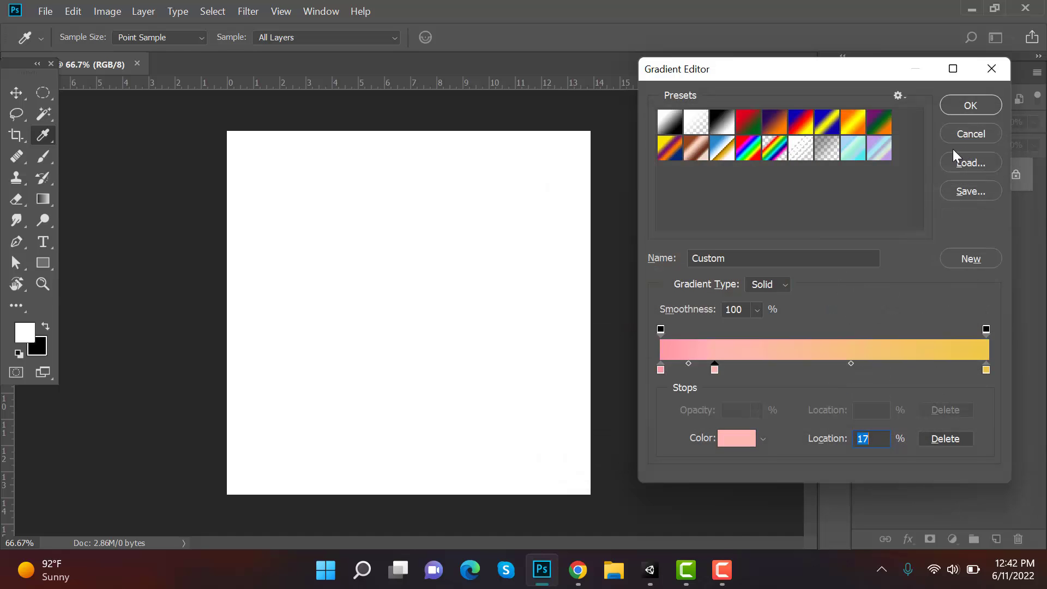
pyautogui.hotkey('alt', 'Tab')
pyautogui.click(201, 235)
pyautogui.doubleClick(172, 229)
pyautogui.hotkey('ctrl', 'c')
pyautogui.hotkey('alt', 'Tab')
pyautogui.click(737, 438)
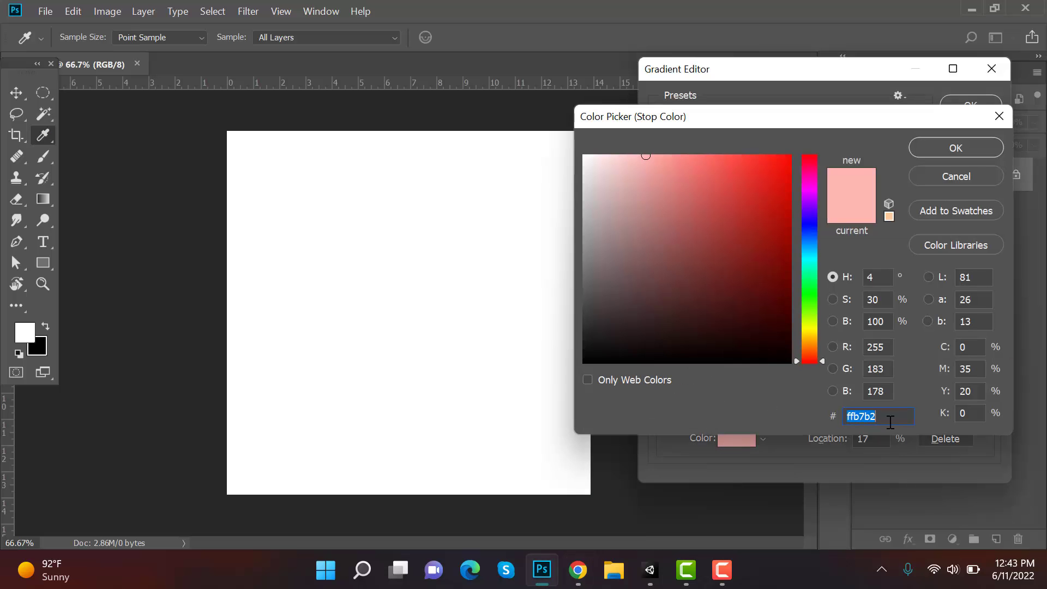
pyautogui.hotkey('ctrl', 'v')
pyautogui.click(951, 152)
# Add a peach FFDAC1 stop at 35%
pyautogui.hotkey('alt', 'Tab')
pyautogui.doubleClick(236, 228)
pyautogui.hotkey('ctrl', 'c')
pyautogui.hotkey('alt', 'Tab')
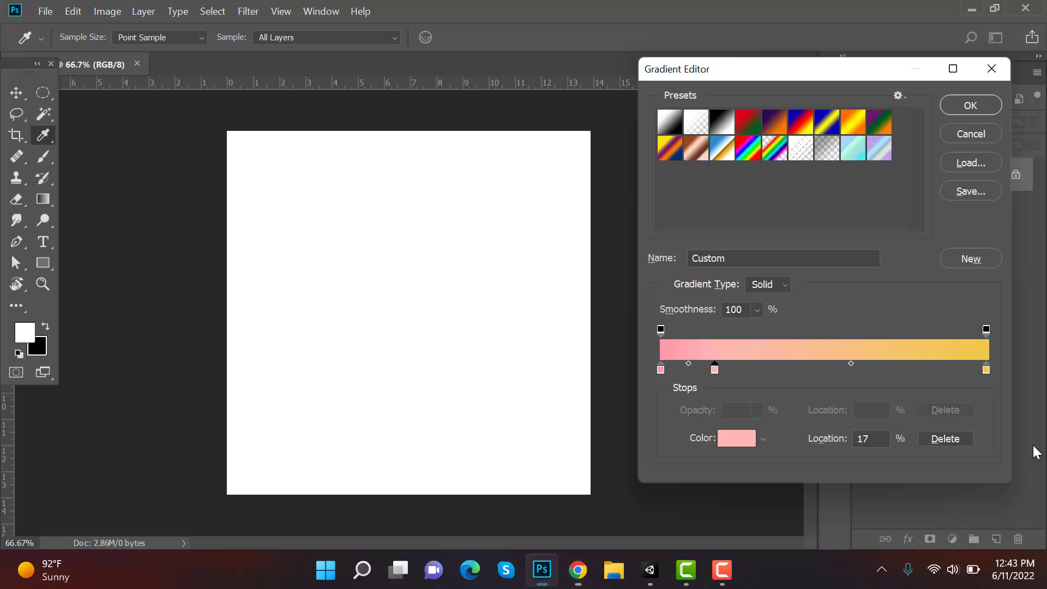
pyautogui.click(776, 370)
pyautogui.click(737, 438)
pyautogui.hotkey('ctrl', 'v')
pyautogui.hotkey('alt', 'Tab')
# Add a pale green E2F0CB stop at 54%
pyautogui.doubleClick(319, 227)
pyautogui.hotkey('ctrl', 'c')
pyautogui.hotkey('alt', 'Tab')
pyautogui.doubleClick(837, 370)
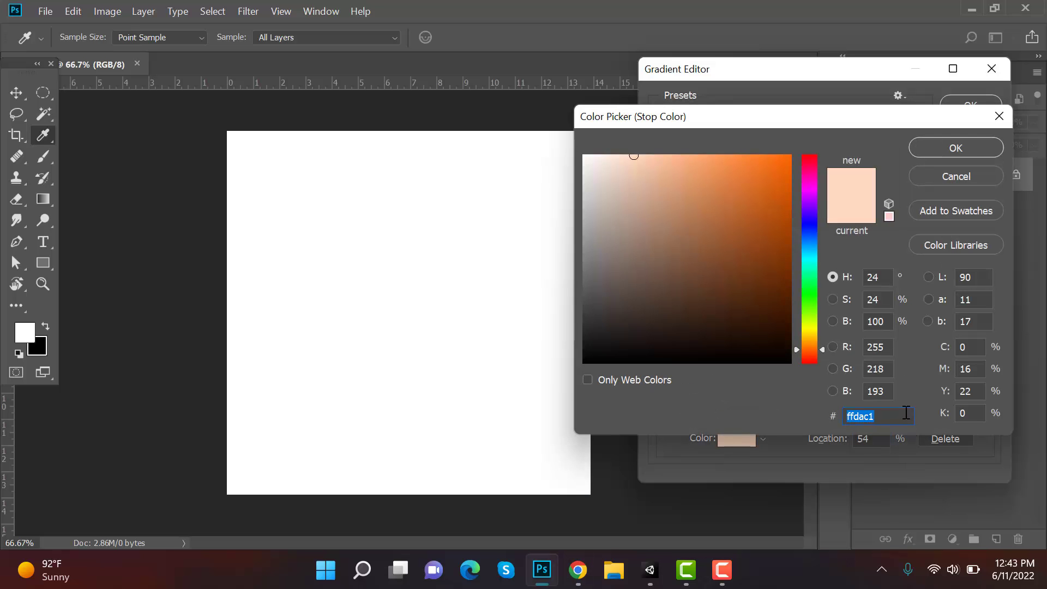
pyautogui.hotkey('ctrl', 'v')
pyautogui.press('Return')
pyautogui.hotkey('alt', 'Tab')
# Add a mint B5EAD7 stop at 68%
pyautogui.doubleClick(349, 228)
pyautogui.hotkey('ctrl', 'c')
pyautogui.hotkey('alt', 'Tab')
pyautogui.click(883, 370)
pyautogui.click(738, 437)
pyautogui.hotkey('ctrl', 'v')
pyautogui.click(955, 147)
# Set the right end stop to lavender C7CEEA, then shift it to a stronger blue
pyautogui.hotkey('alt', 'Tab')
pyautogui.moveTo(140, 243); pyautogui.dragTo(170, 247)
pyautogui.hotkey('ctrl', 'c')
pyautogui.hotkey('alt', 'Tab')
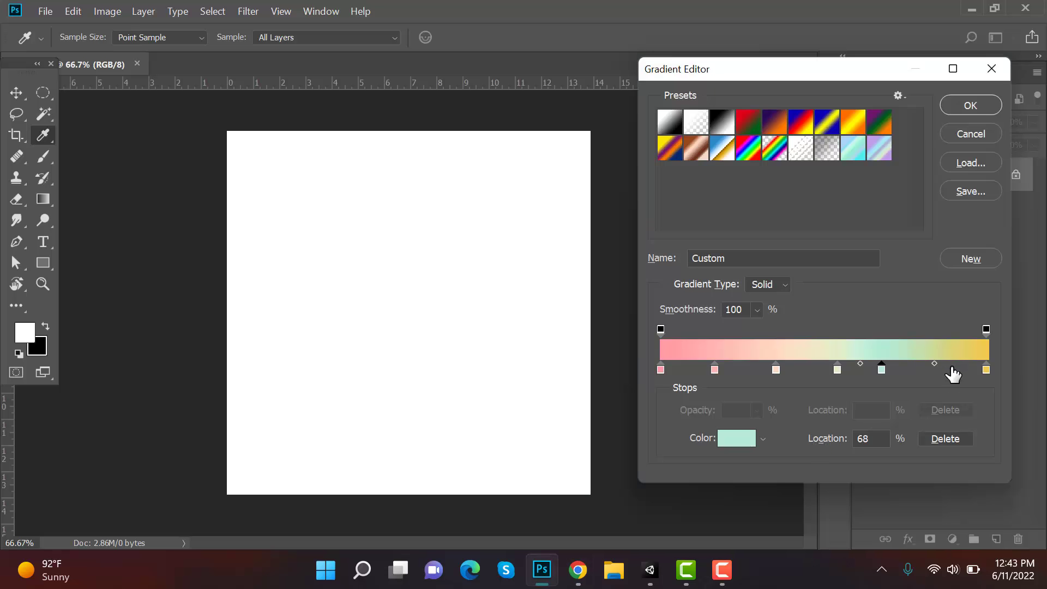
pyautogui.click(988, 369)
pyautogui.click(746, 442)
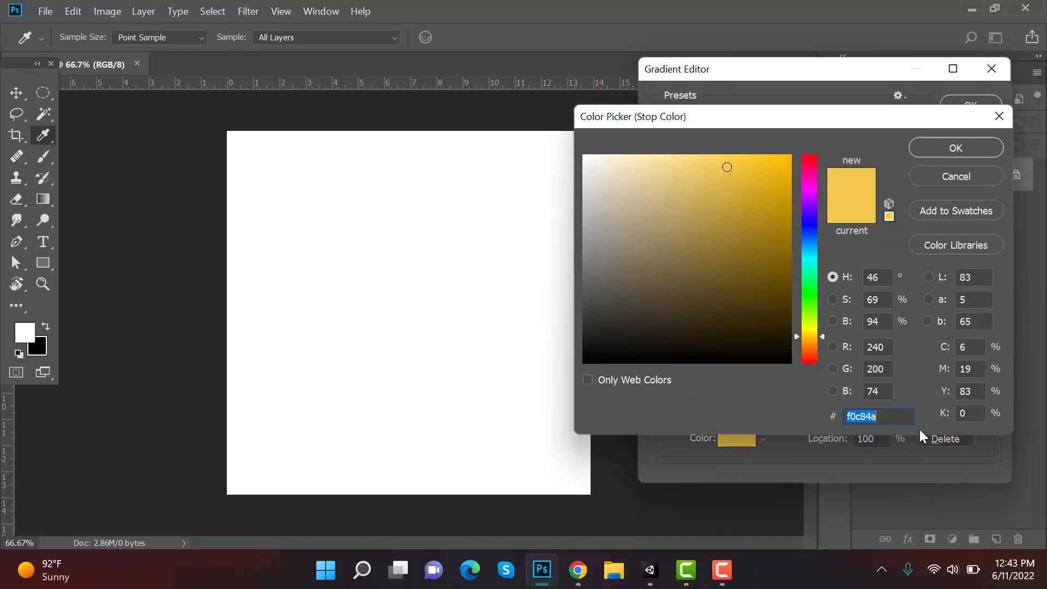
pyautogui.hotkey('ctrl', 'v')
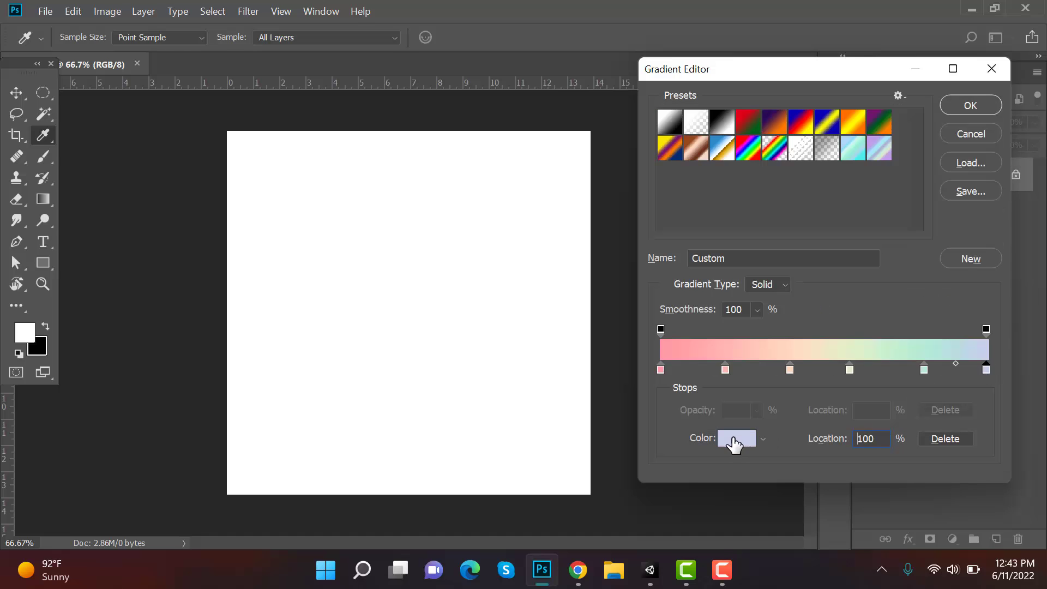
pyautogui.click(735, 442)
pyautogui.moveTo(631, 171); pyautogui.dragTo(672, 174)
pyautogui.click(956, 148)
# Brighten the 81% stop to teal 73e6bd and the 57% stop to light green b4e466
pyautogui.click(924, 371)
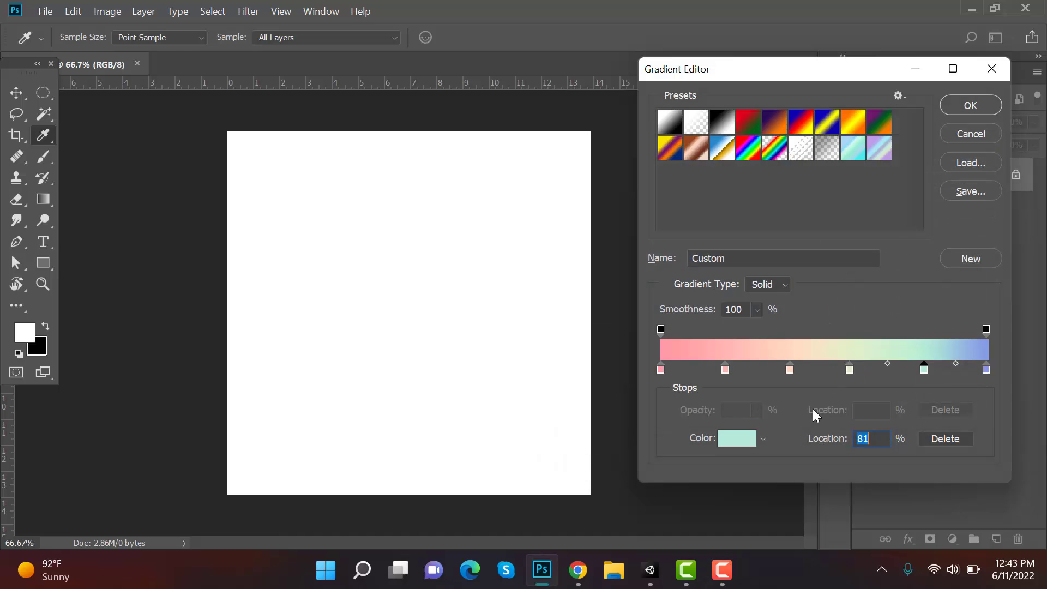
pyautogui.click(748, 441)
pyautogui.click(687, 175)
pyautogui.click(954, 148)
pyautogui.click(790, 370)
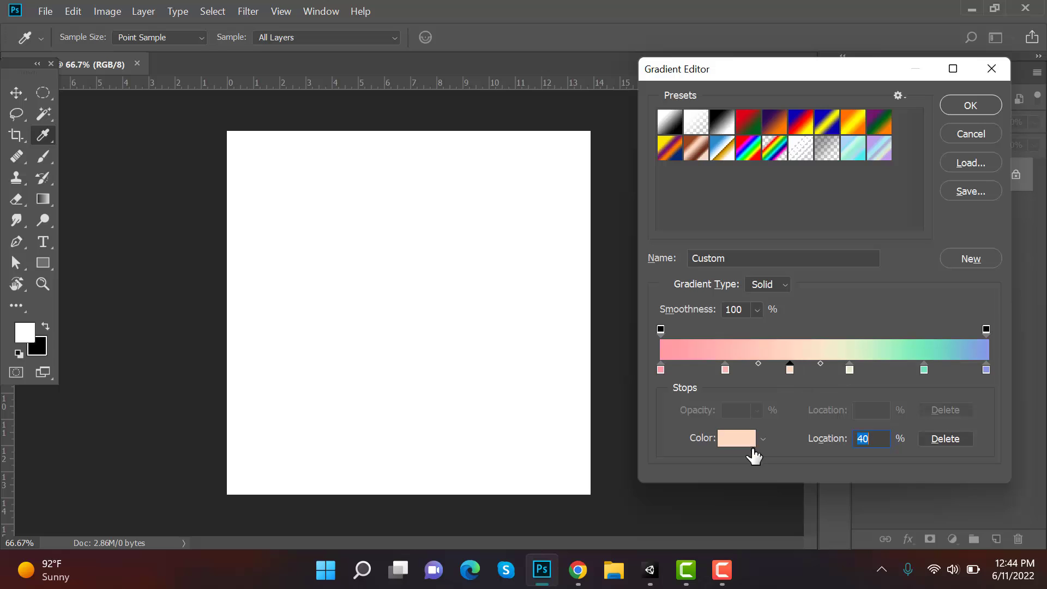
pyautogui.click(849, 370)
pyautogui.click(734, 443)
pyautogui.click(698, 177)
pyautogui.click(927, 148)
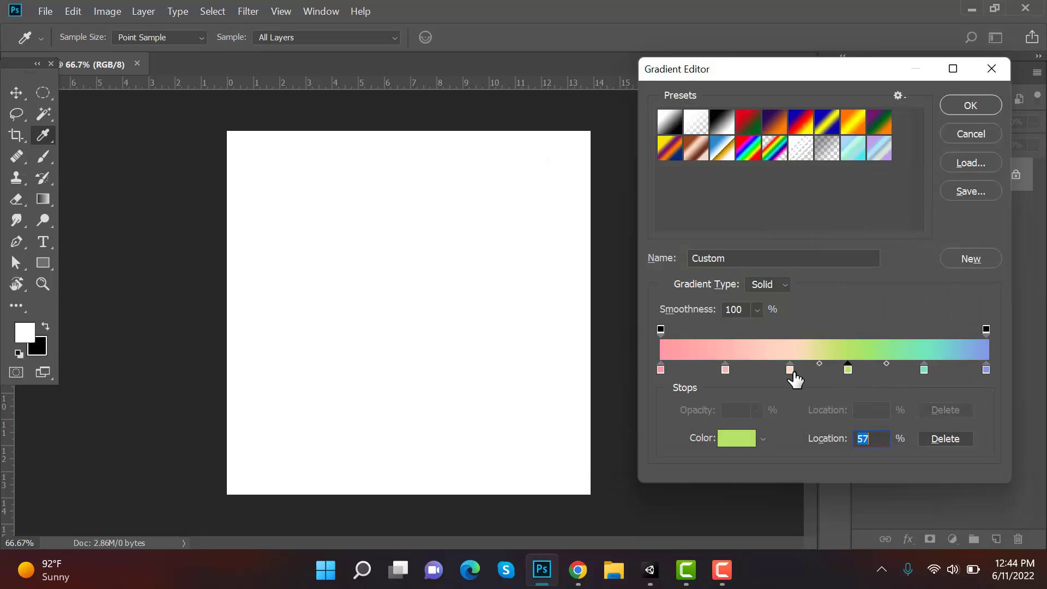
# Make the 40% stop a stronger orange and the 20% stop coral red f0665c
pyautogui.click(789, 371)
pyautogui.click(737, 439)
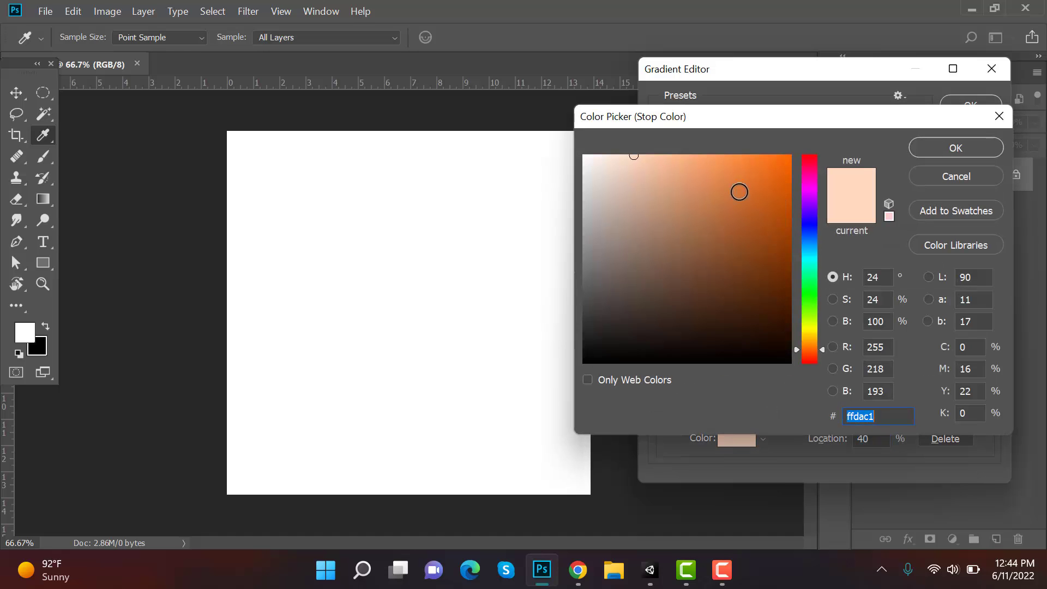
pyautogui.click(710, 173)
pyautogui.click(955, 148)
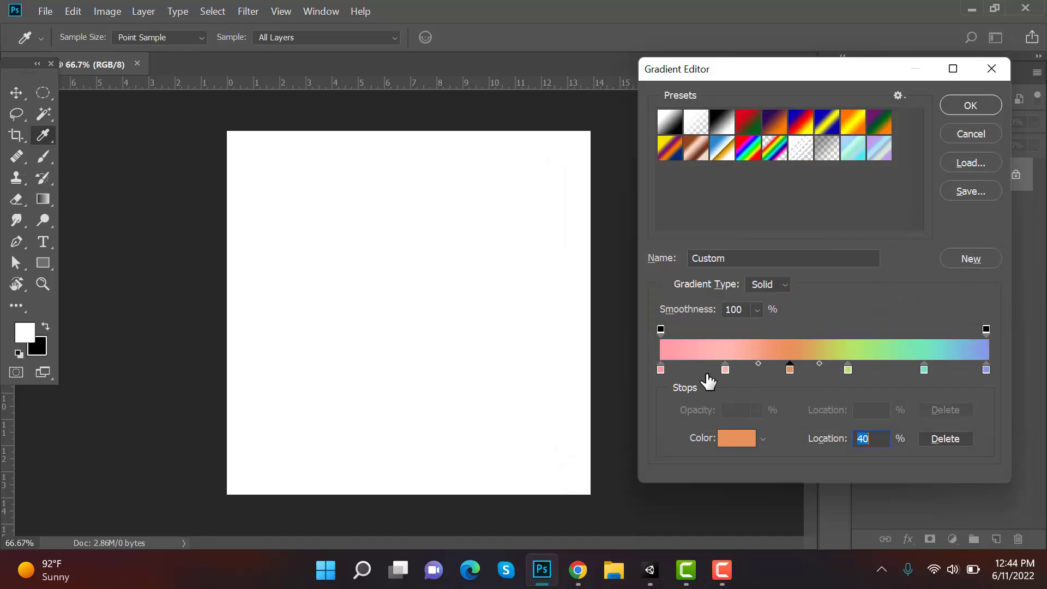
pyautogui.click(725, 370)
pyautogui.click(738, 439)
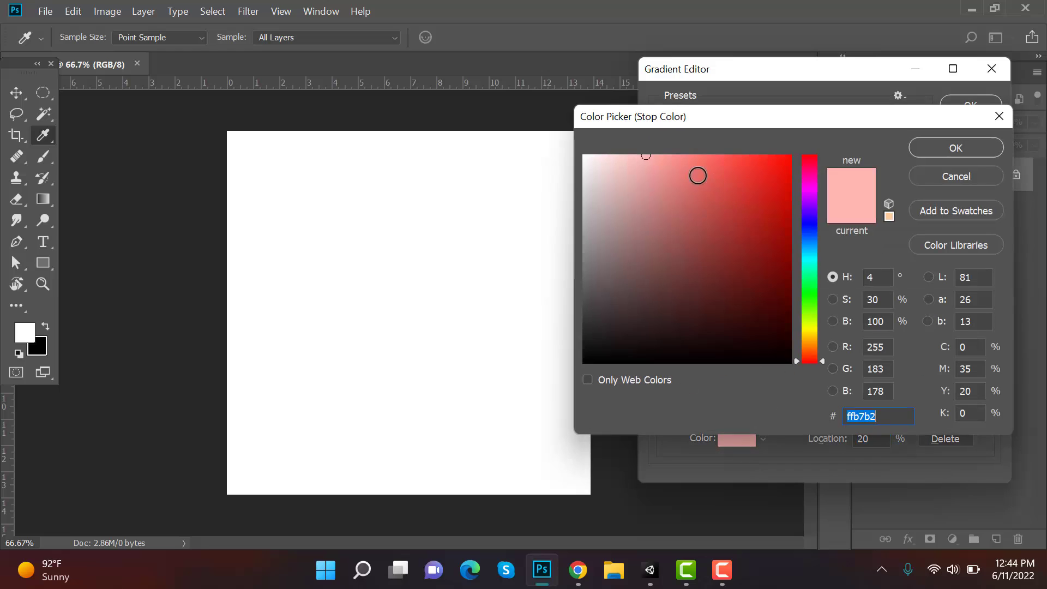
pyautogui.click(717, 164)
pyautogui.click(953, 148)
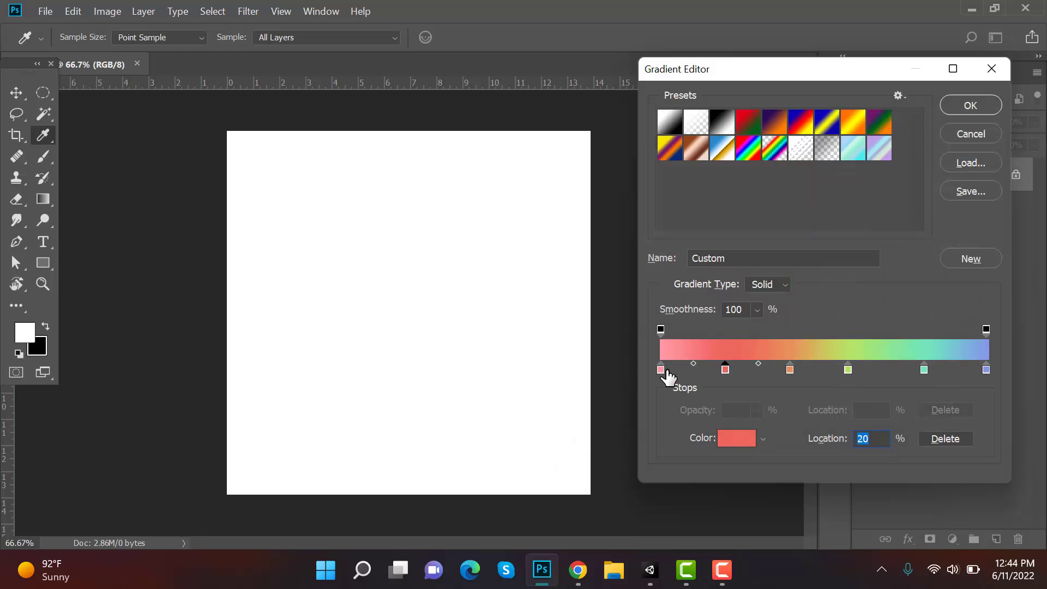
# Remove the stray 2% stop and set the left end to red-pink ff515f
pyautogui.click(665, 371)
pyautogui.moveTo(668, 373); pyautogui.dragTo(714, 417)
pyautogui.click(737, 438)
pyautogui.moveTo(718, 156); pyautogui.dragTo(726, 156)
# Accept the finished gradient and draw it horizontally across the canvas, redrawing until it spans left to right
pyautogui.click(953, 148)
pyautogui.click(969, 104)
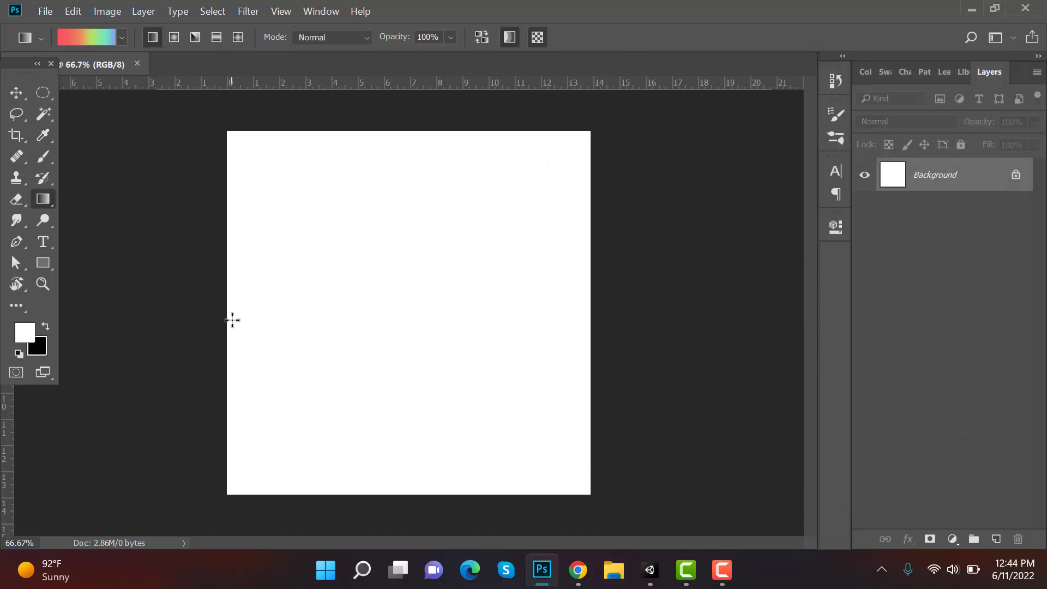
pyautogui.moveTo(406, 304); pyautogui.dragTo(589, 303)
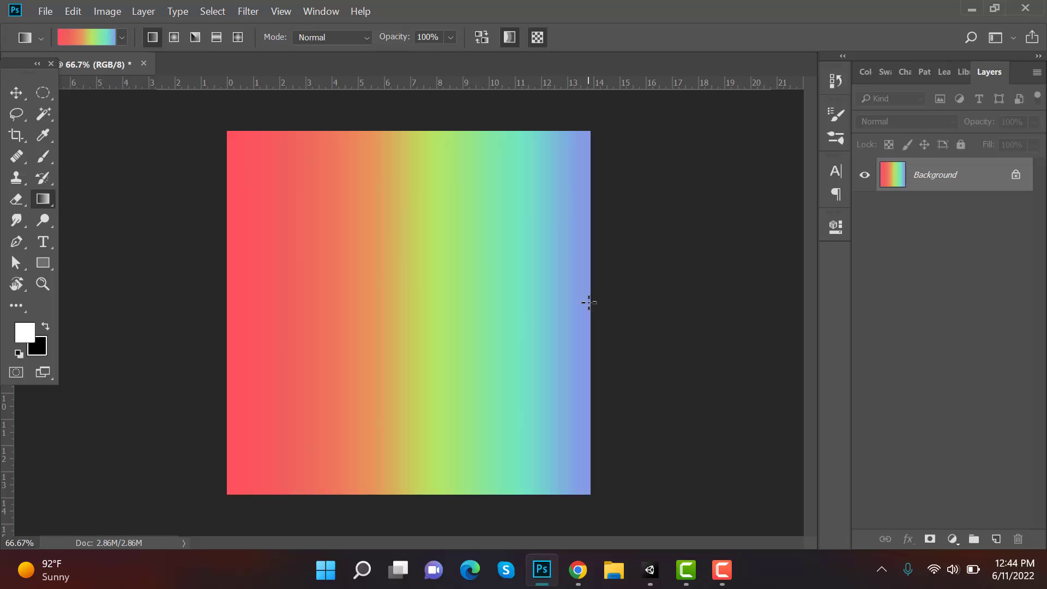
pyautogui.hotkey('ctrl', 'z')
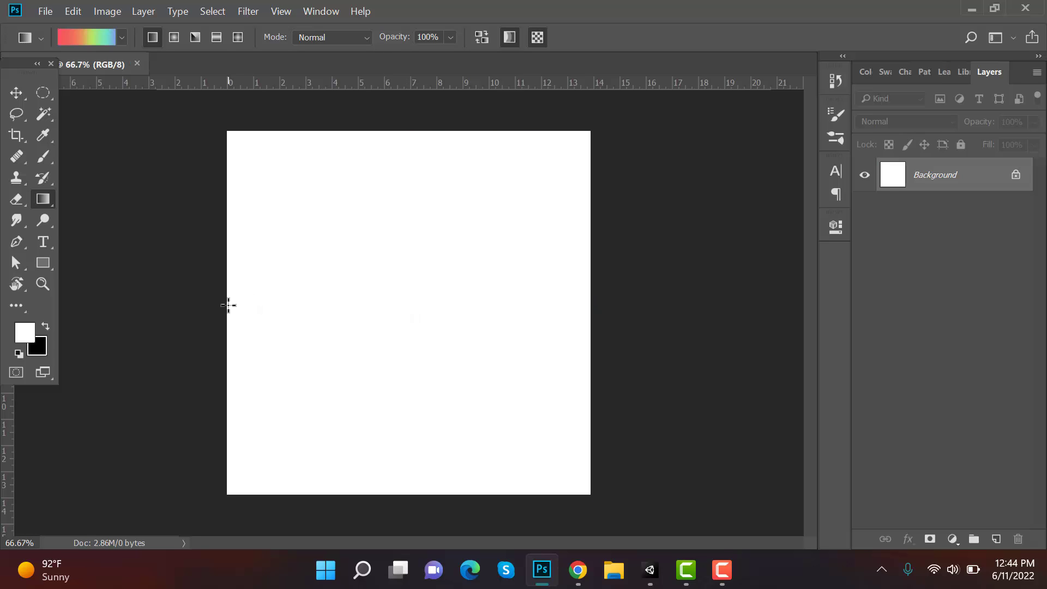
pyautogui.keyDown('shift'); pyautogui.moveTo(228, 308); pyautogui.dragTo(412, 326); pyautogui.keyUp('shift')
pyautogui.hotkey('ctrl', 'z')
pyautogui.keyDown('shift'); pyautogui.moveTo(234, 319); pyautogui.dragTo(558, 317); pyautogui.keyUp('shift')
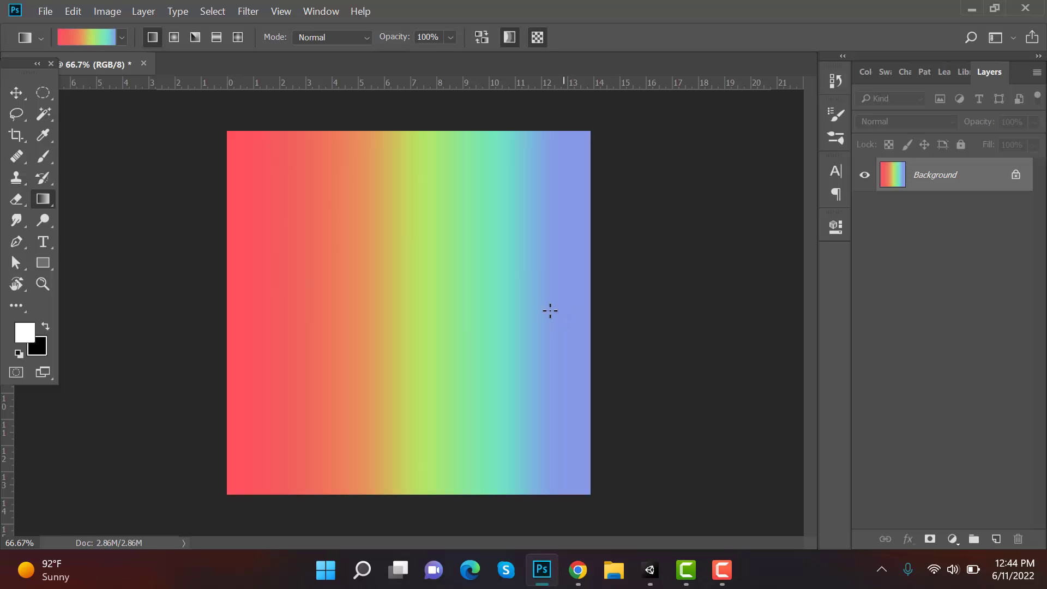
pyautogui.hotkey('ctrl', 'z')
pyautogui.keyDown('shift'); pyautogui.moveTo(231, 311); pyautogui.dragTo(532, 311); pyautogui.keyUp('shift')
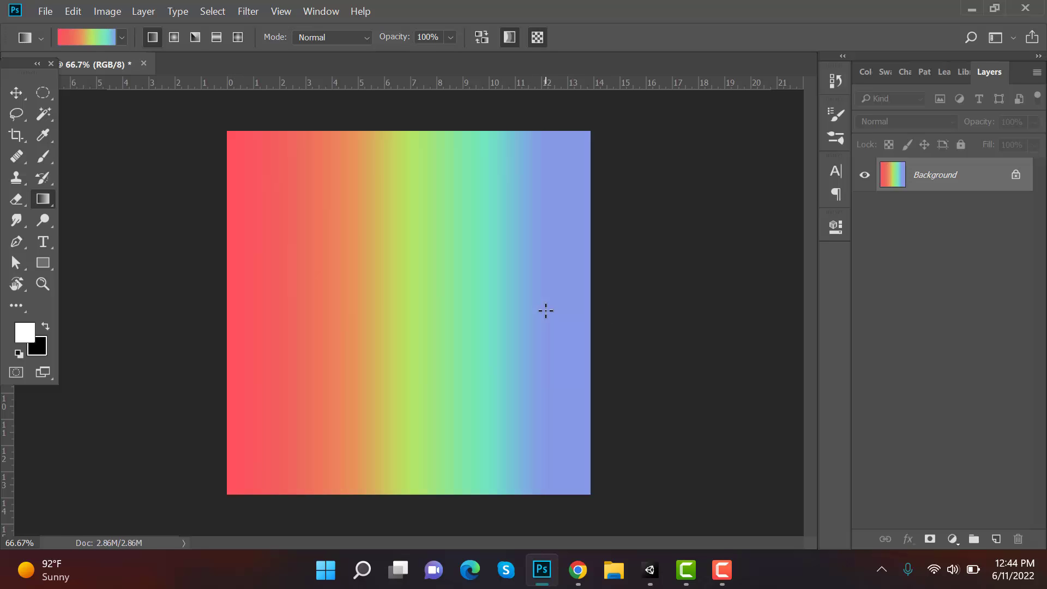
# Save the gradient image to the Desktop as PNG file RainBowTxture.png
pyautogui.click(16, 94)
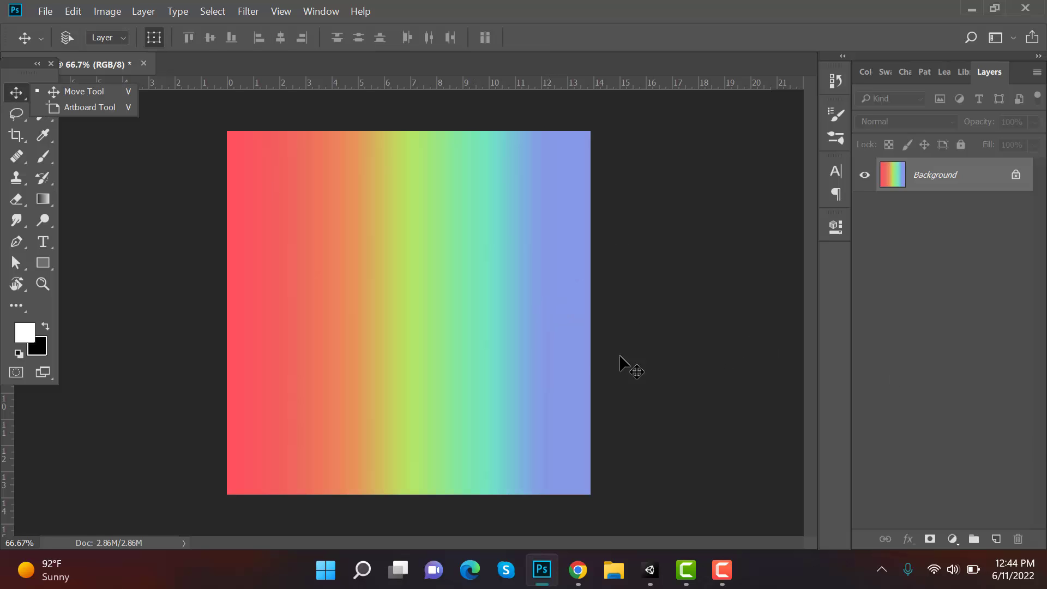
pyautogui.click(544, 357)
pyautogui.hotkey('ctrl', 'shift', 's')
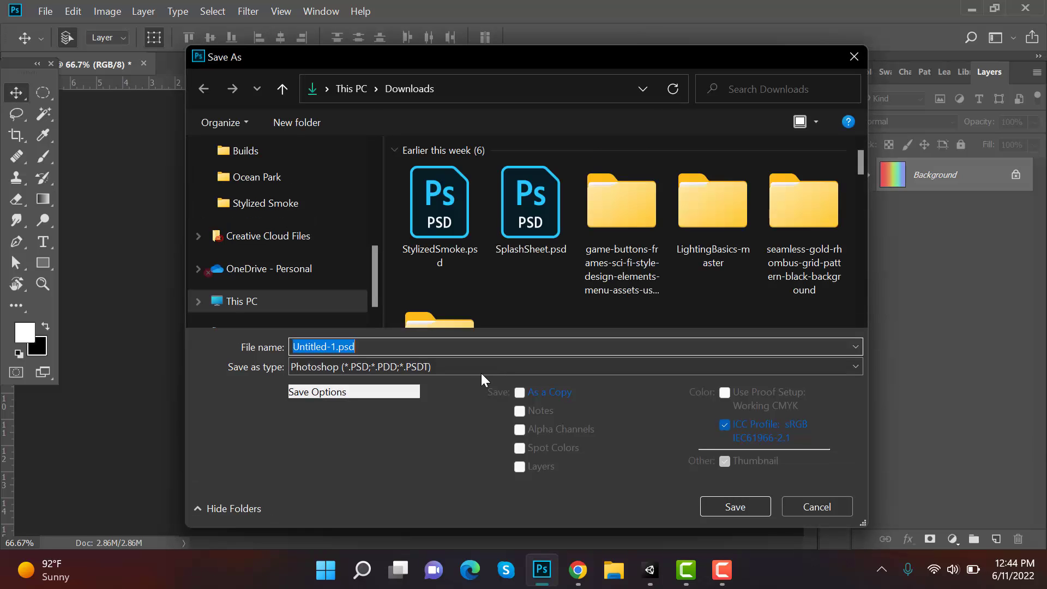
pyautogui.click(484, 367)
pyautogui.click(442, 299)
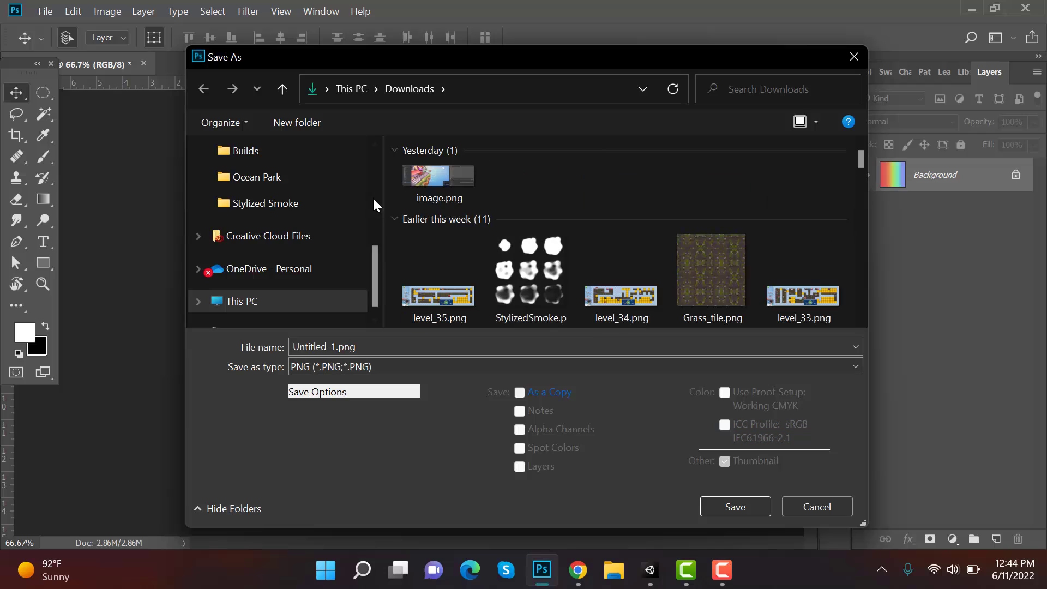
pyautogui.scroll(5, 299, 168)
pyautogui.click(299, 183)
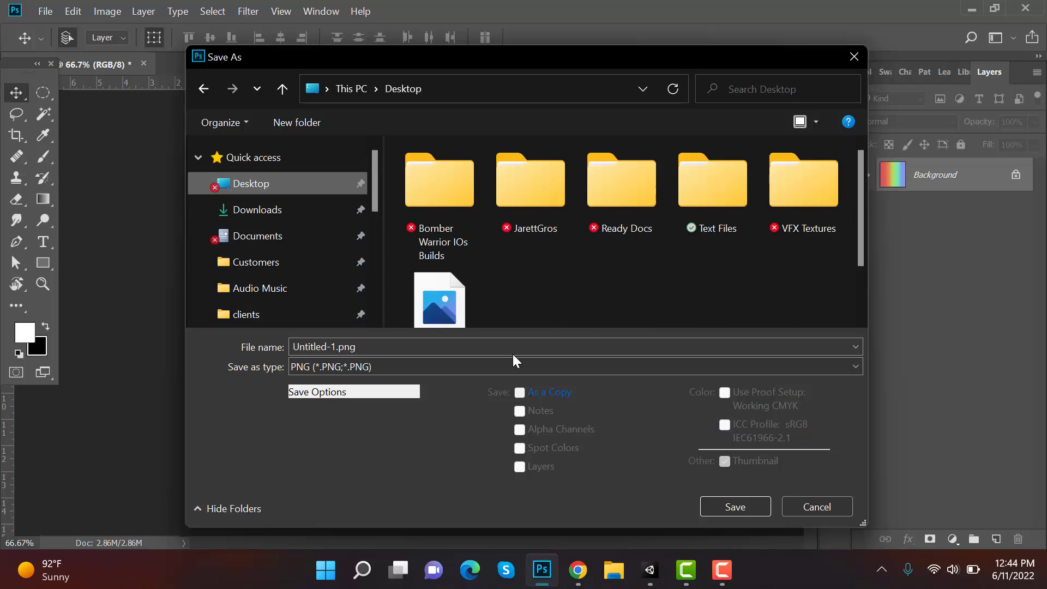
pyautogui.click(526, 349)
pyautogui.write('Rai')
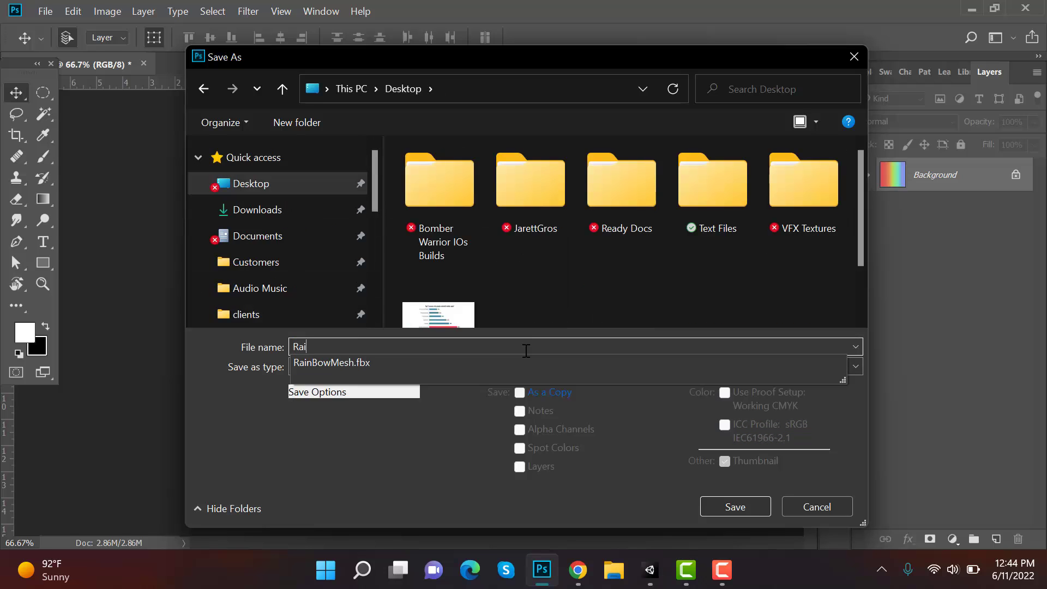
pyautogui.write('nBowTxture')
pyautogui.press('Return')
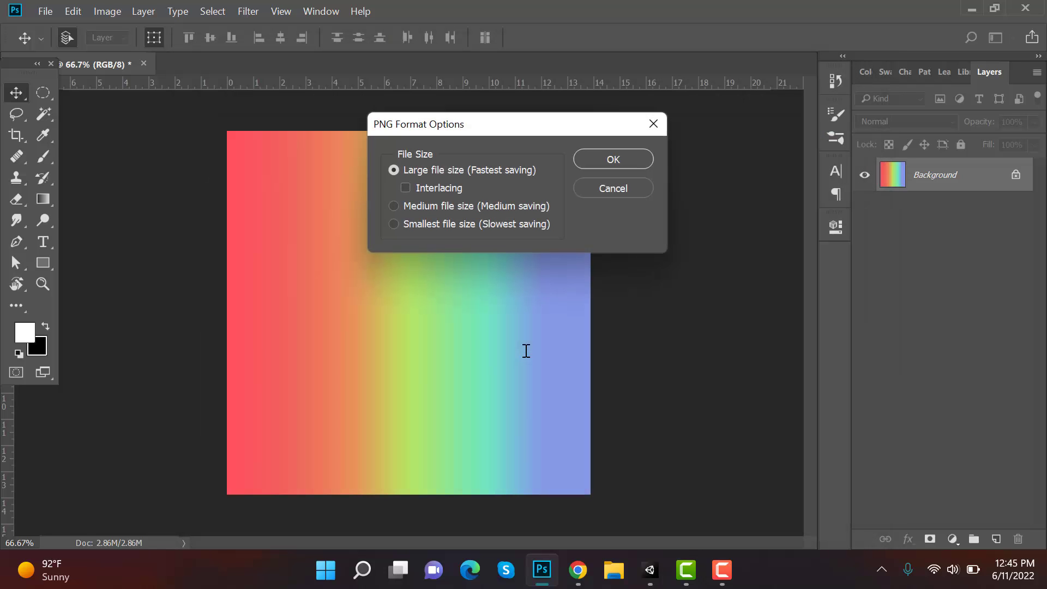
pyautogui.press('Return')
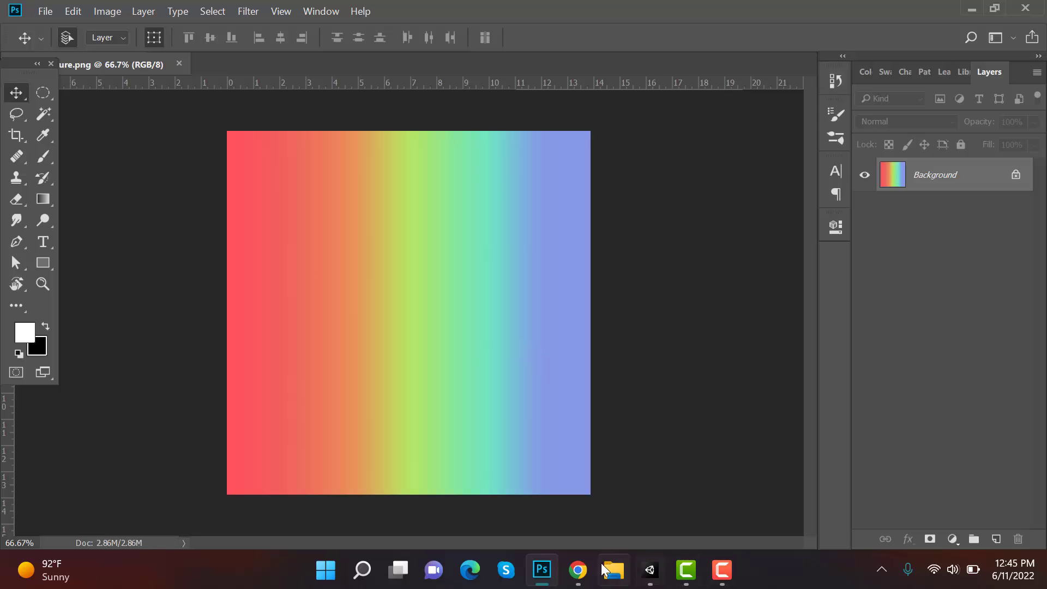
pyautogui.click(650, 570)
# Import RainBowTxture.png from the desktop into the RainBow assets folder
pyautogui.click(650, 570)
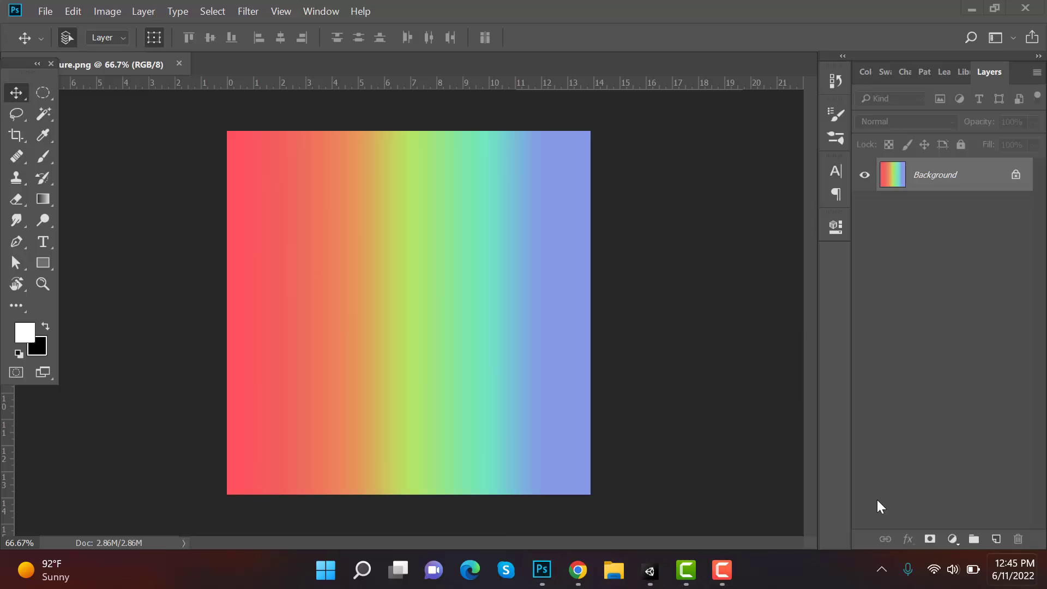
pyautogui.click(1044, 569)
pyautogui.click(267, 297)
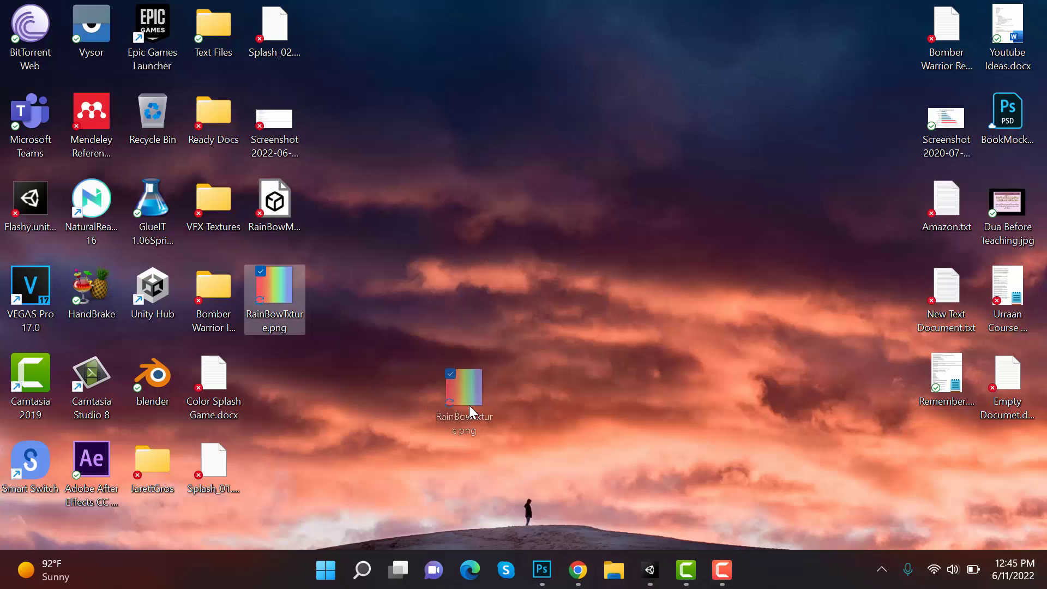
pyautogui.moveTo(469, 405); pyautogui.dragTo(374, 393)
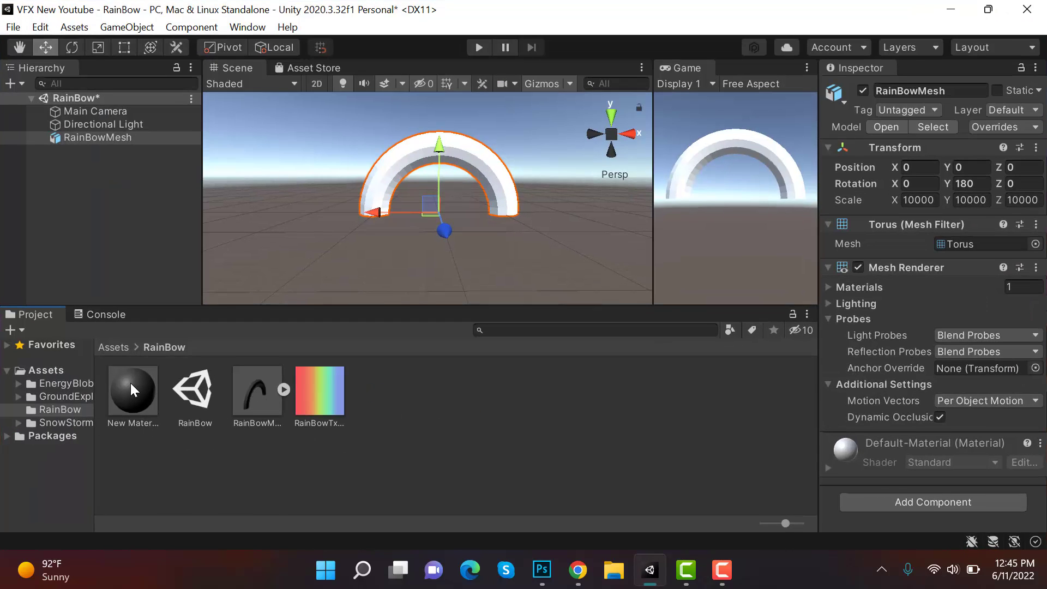
# Create a new material asset named RainBow_Mat
pyautogui.rightClick(443, 411)
pyautogui.moveTo(602, 98)
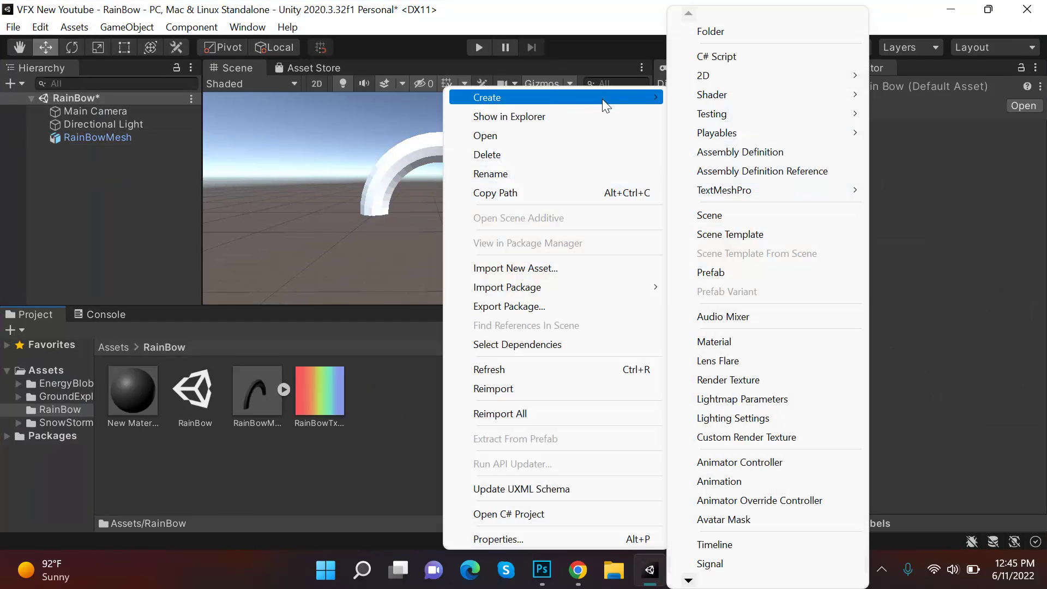
pyautogui.click(796, 341)
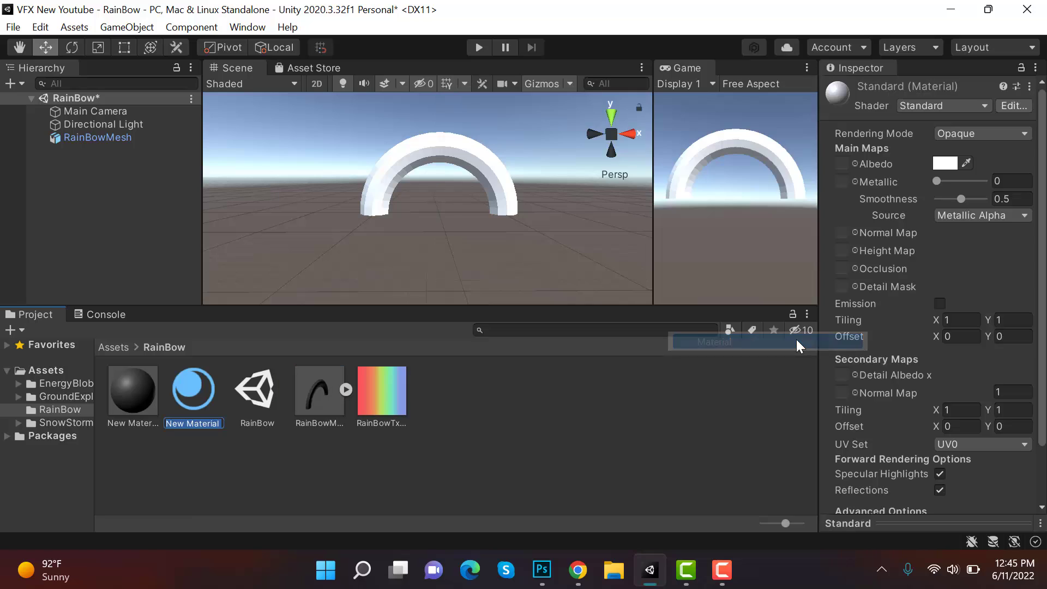
pyautogui.write('Rain')
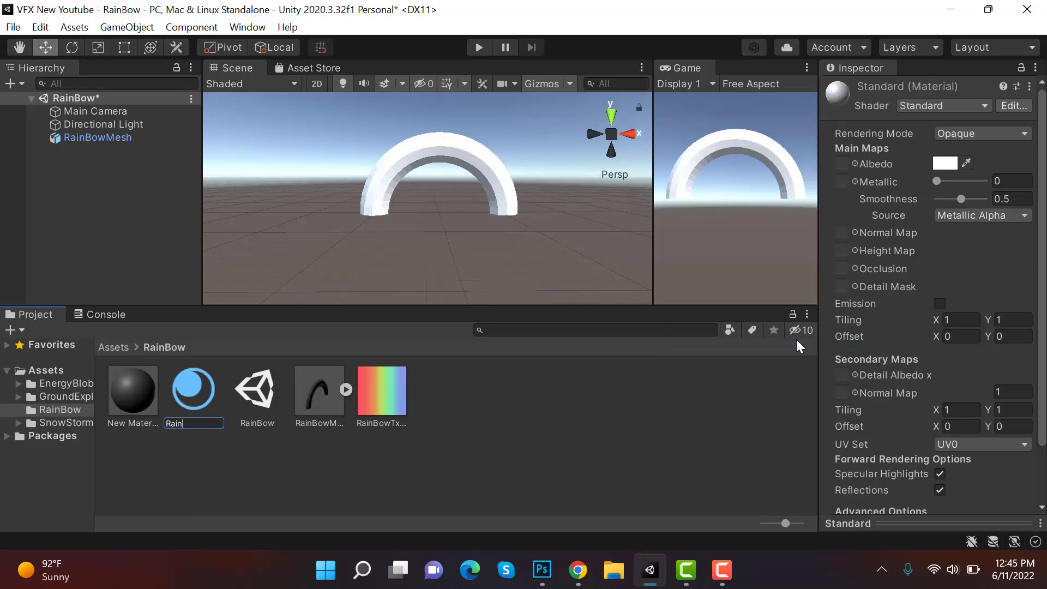
pyautogui.write('Bow_Mat')
pyautogui.press('Return')
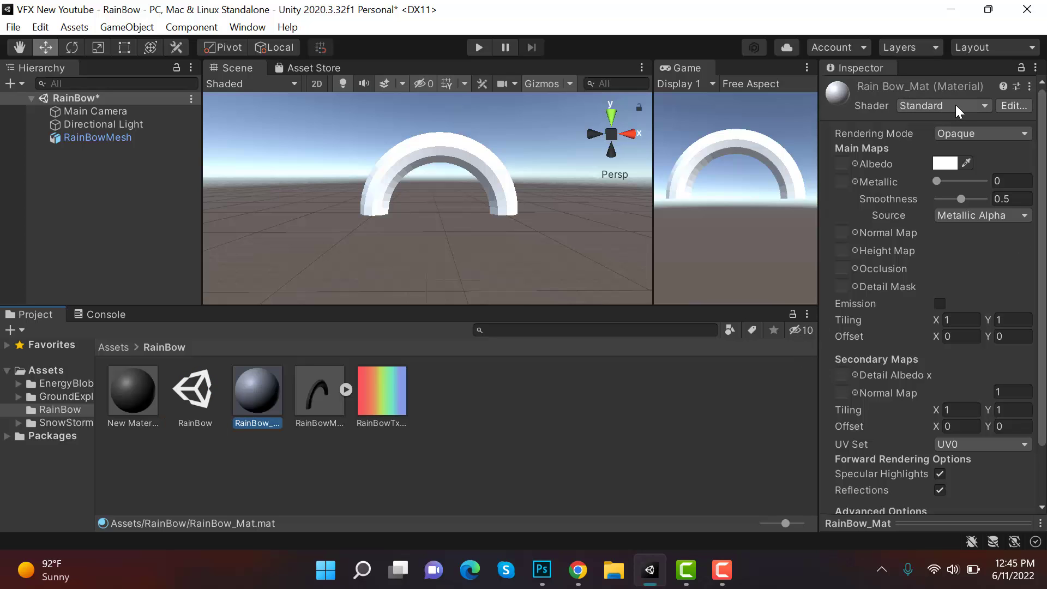
# Give RainBow_Mat the Legacy Particles Alpha Blended shader with the rainbow image as its texture
pyautogui.click(956, 104)
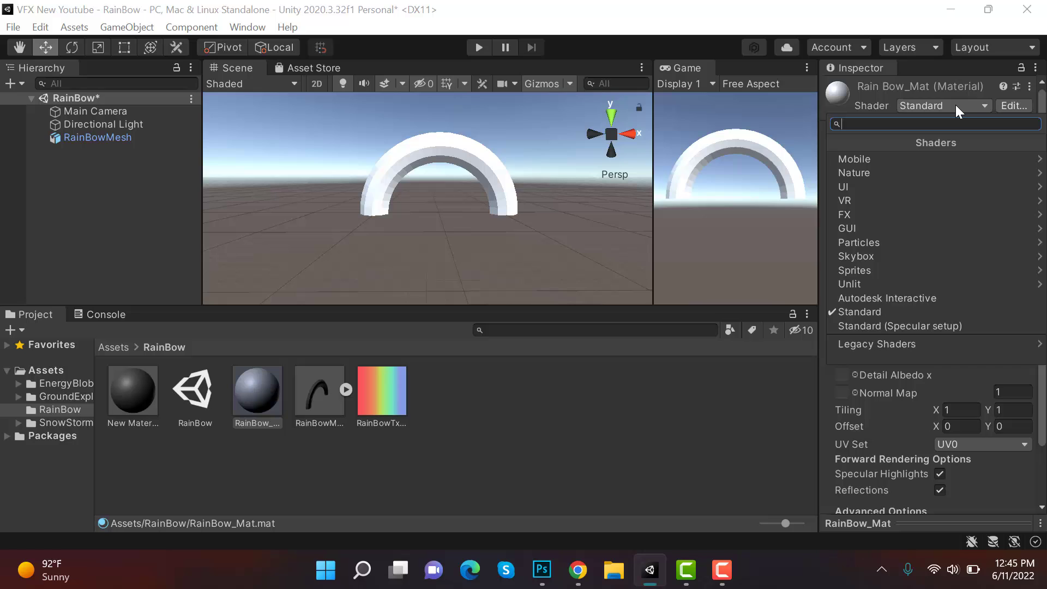
pyautogui.click(928, 337)
pyautogui.click(918, 283)
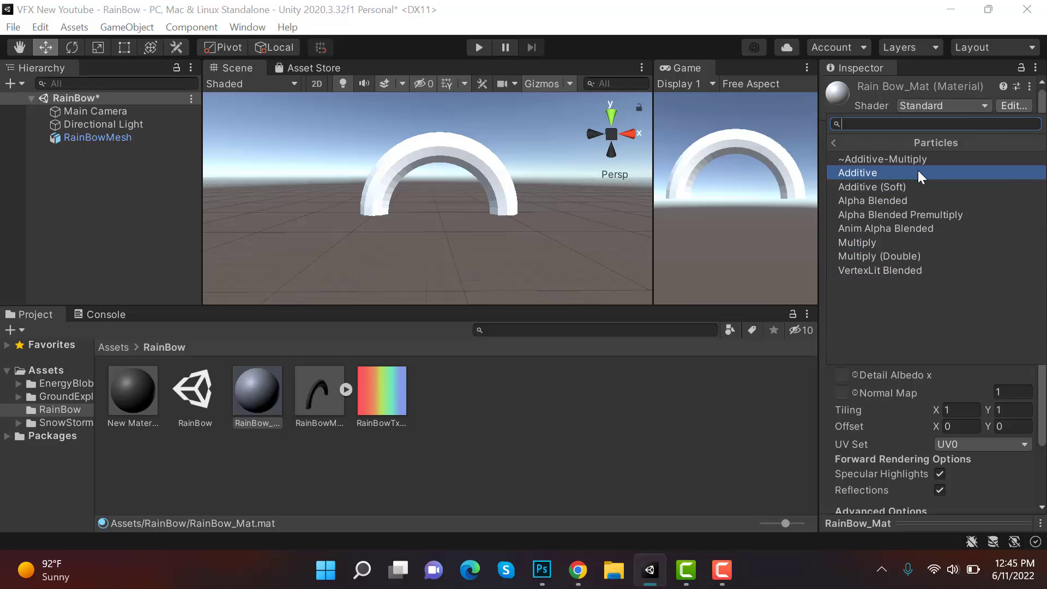
pyautogui.click(928, 201)
pyautogui.moveTo(392, 401); pyautogui.dragTo(1012, 168)
# Apply RainBow_Mat to the RainBowMesh arch, test horizontal tiling, and revert it to 1
pyautogui.moveTo(257, 388); pyautogui.dragTo(134, 137)
pyautogui.click(134, 137)
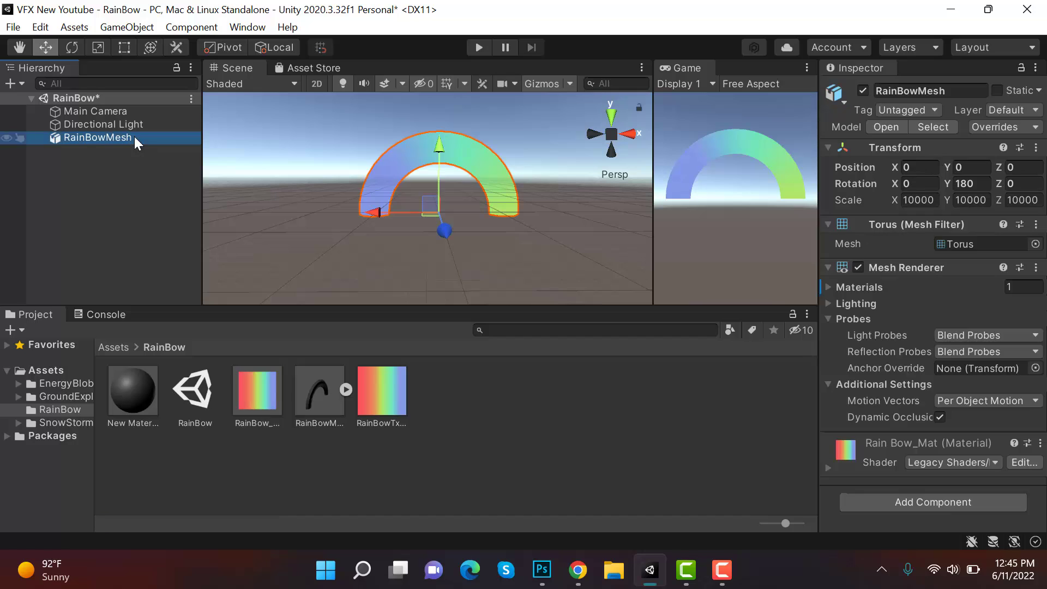
pyautogui.scroll(4, 325, 234)
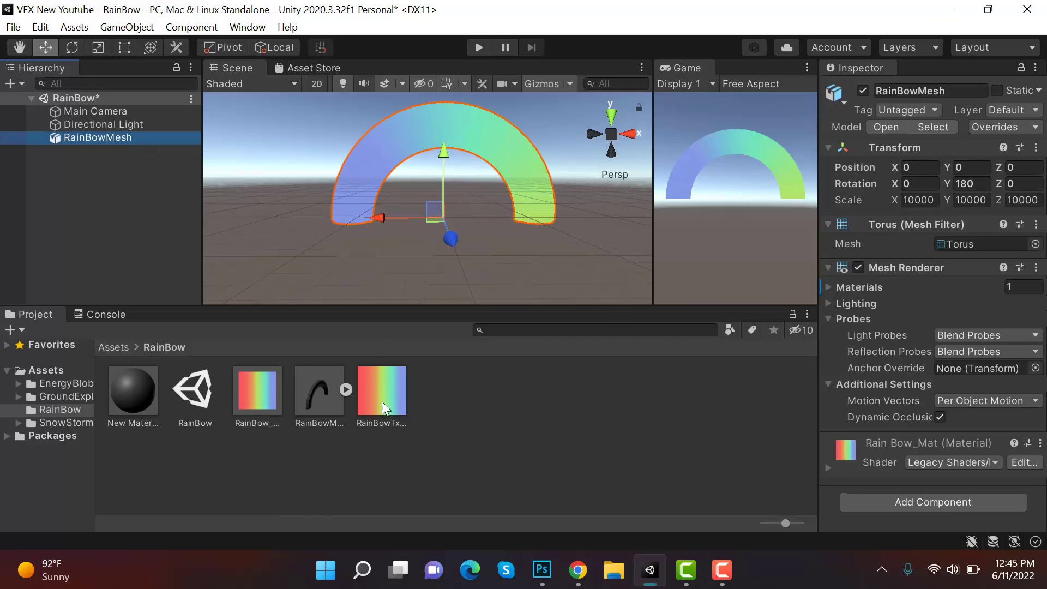
pyautogui.click(257, 396)
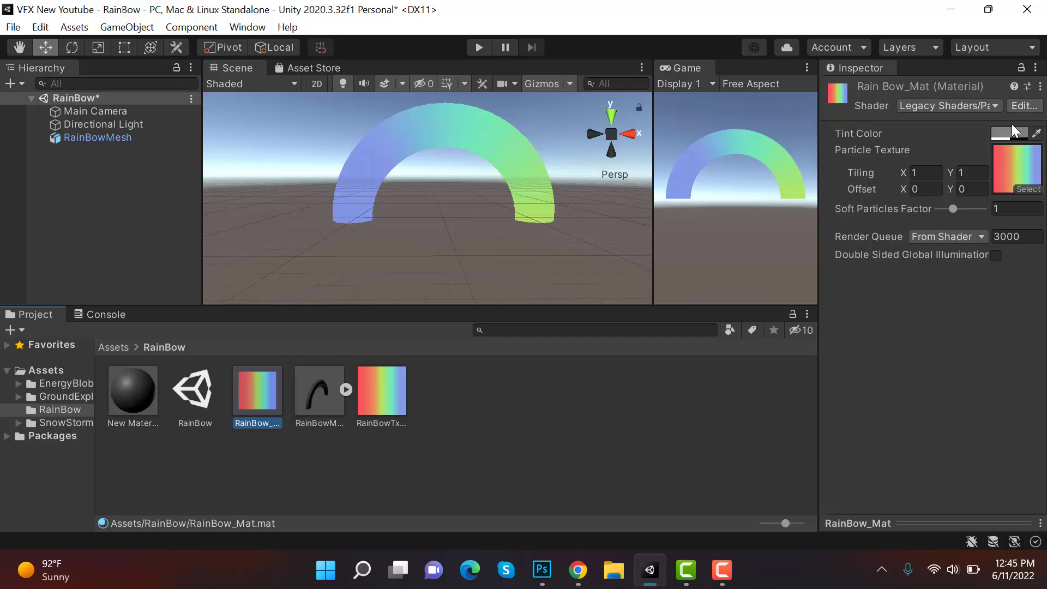
pyautogui.moveTo(904, 172); pyautogui.dragTo(128, 164)
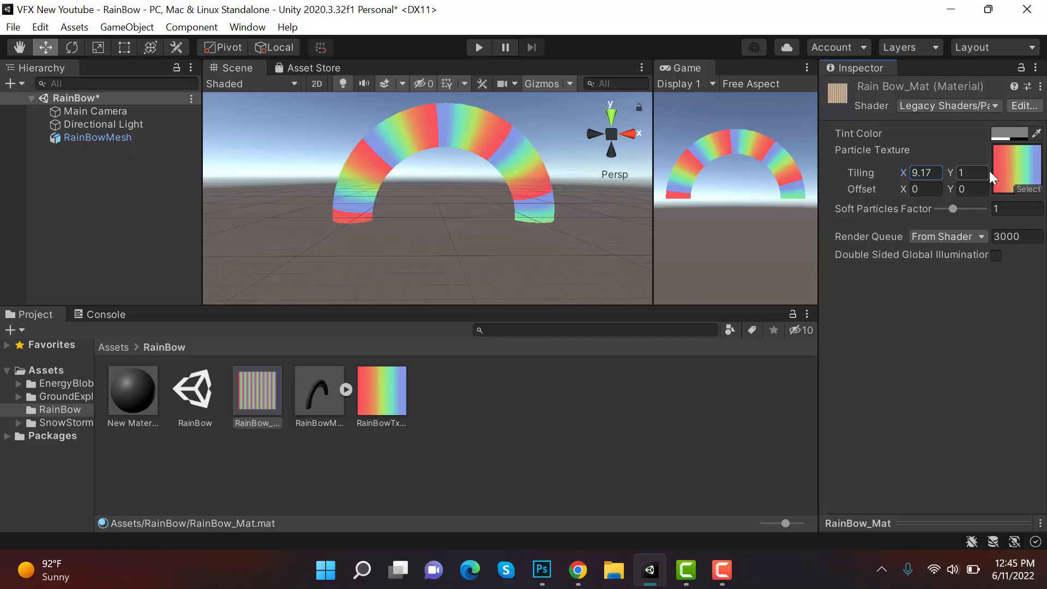
pyautogui.hotkey('ctrl', 'z')
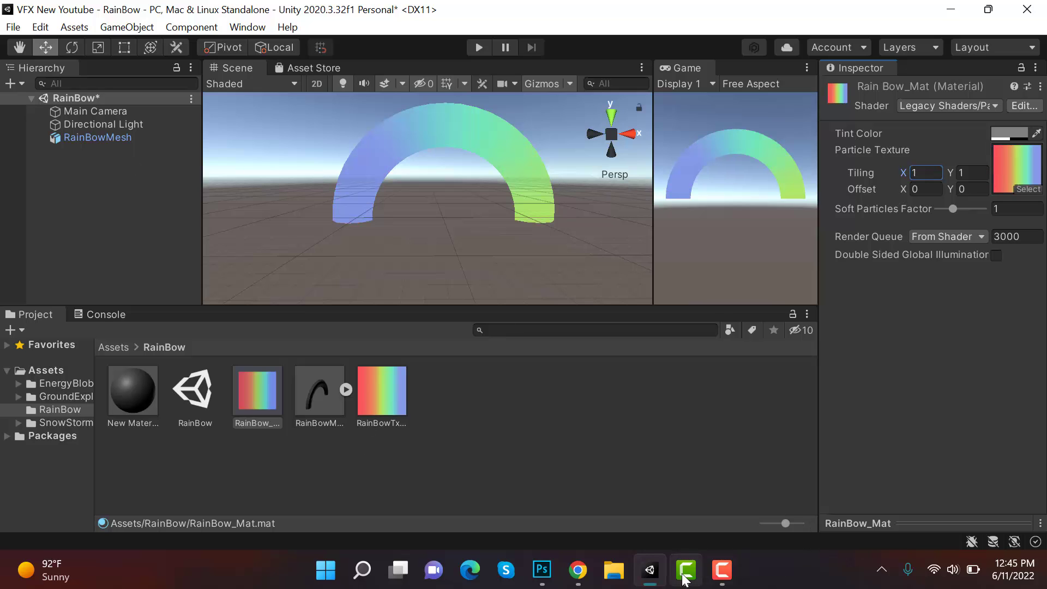
# Unlock the background layer, rotate the gradient 90°, and use the horizontal rainbow as the particle texture
pyautogui.click(541, 570)
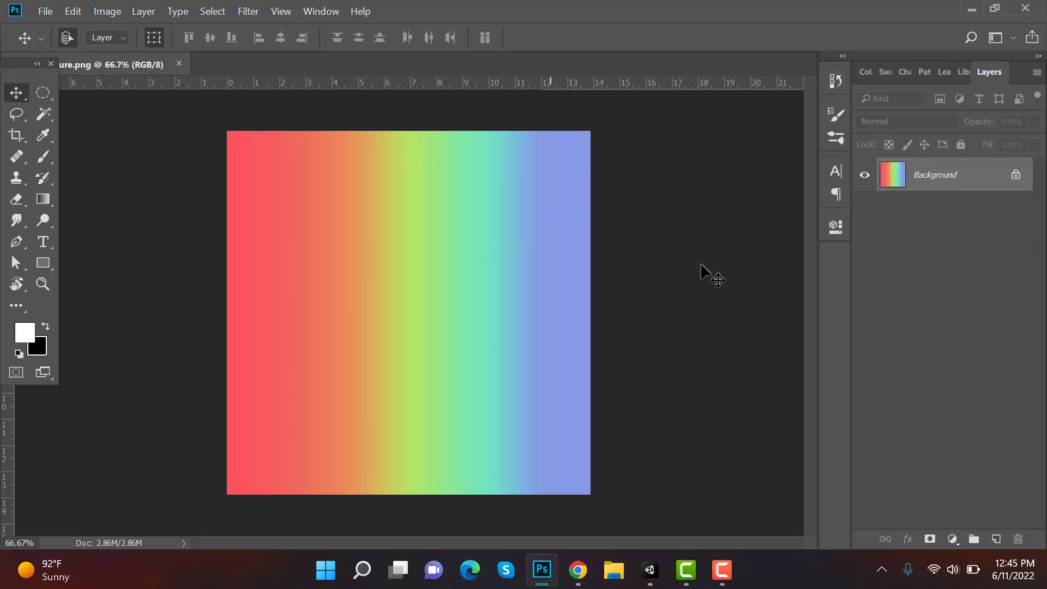
pyautogui.click(1016, 175)
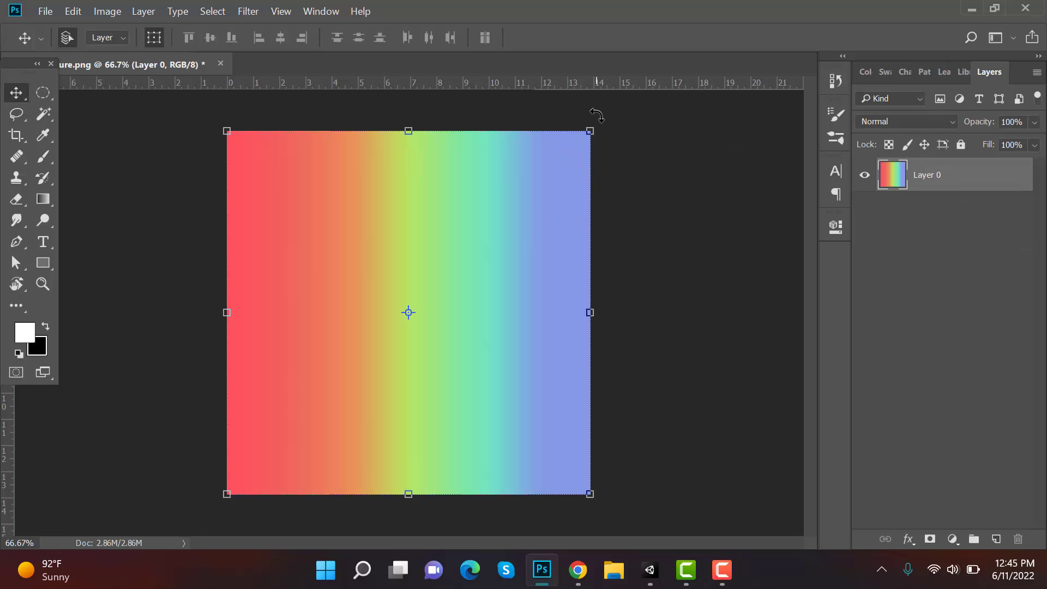
pyautogui.moveTo(671, 229); pyautogui.dragTo(581, 460)
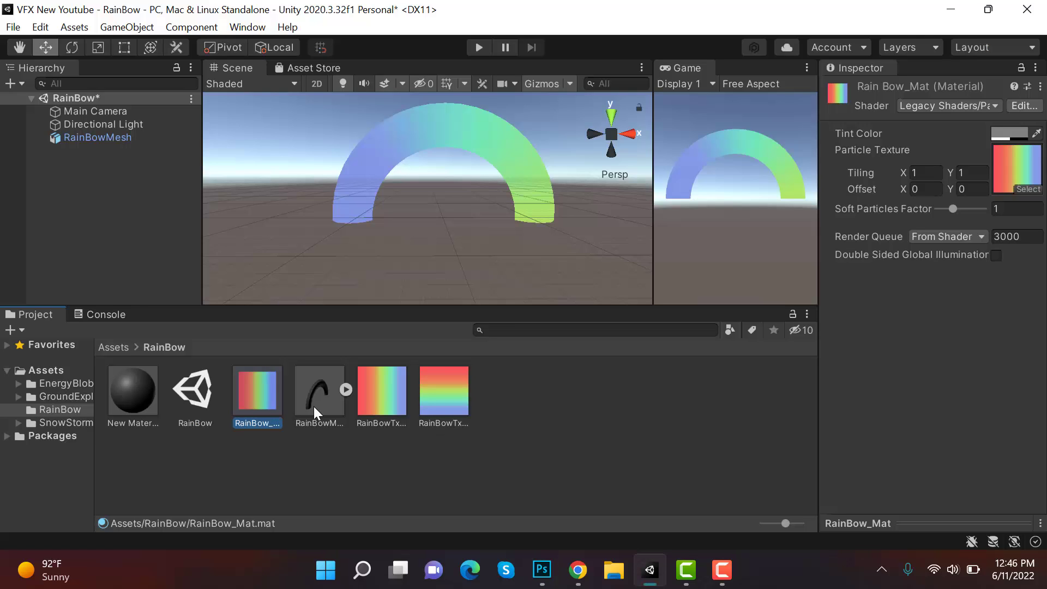
pyautogui.moveTo(440, 400); pyautogui.dragTo(1011, 172)
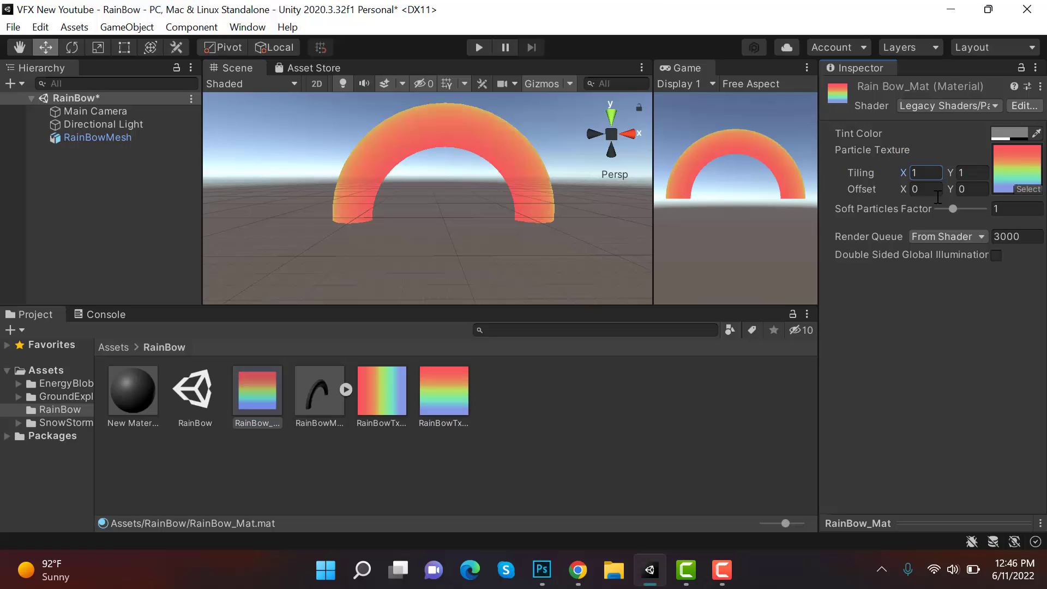
# Try different horizontal tiling and vertical offset values, then reset Offset Y to 0
pyautogui.moveTo(905, 170); pyautogui.dragTo(393, 163)
pyautogui.click(961, 172)
pyautogui.press('Escape')
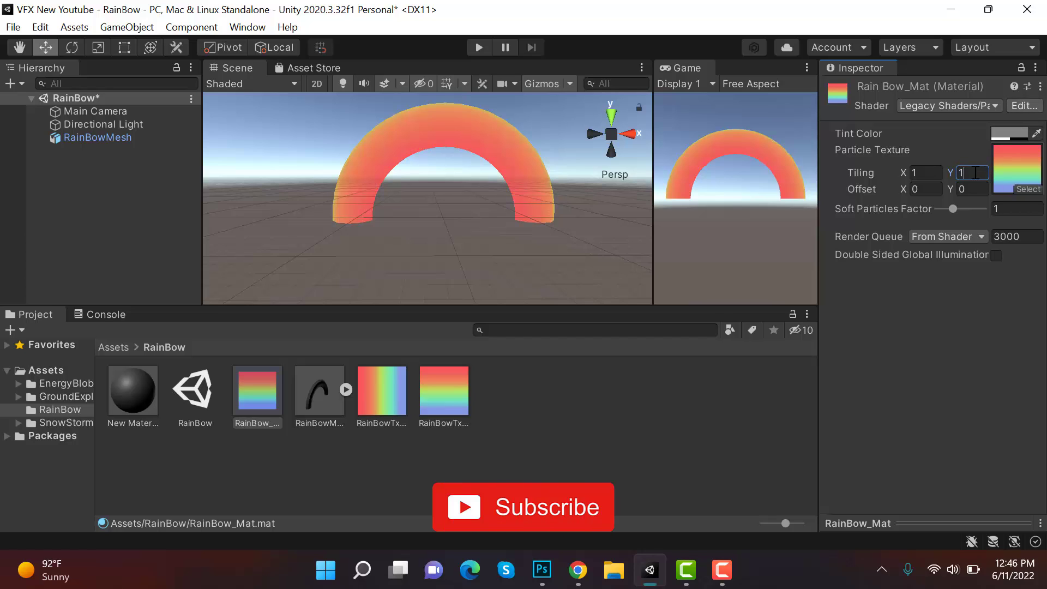
pyautogui.click(961, 185)
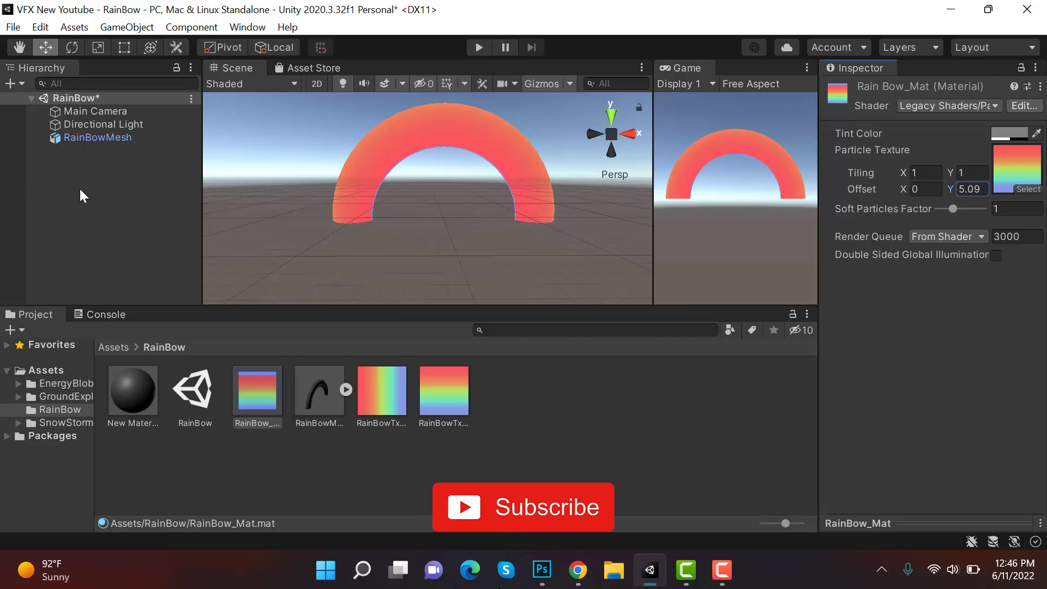
pyautogui.moveTo(948, 185); pyautogui.dragTo(990, 192)
pyautogui.click(977, 190)
pyautogui.write('0')
# Enter a new Tiling Y value so the rainbow bands repeat across the arch
pyautogui.click(969, 174)
pyautogui.write('2')
pyautogui.press('Return')
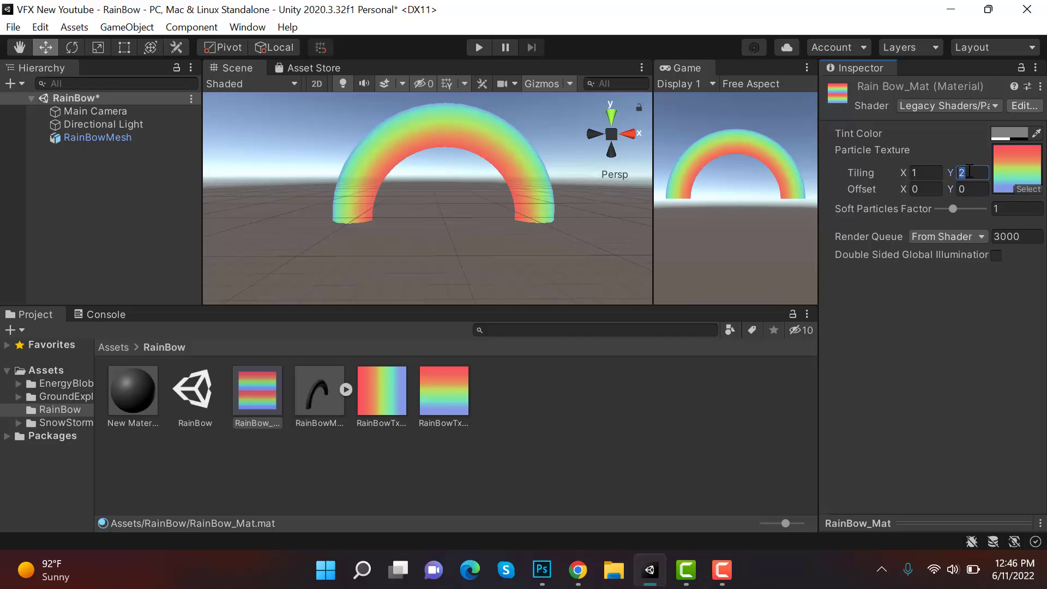
pyautogui.write('4')
pyautogui.press('BackSpace')
pyautogui.write('5')
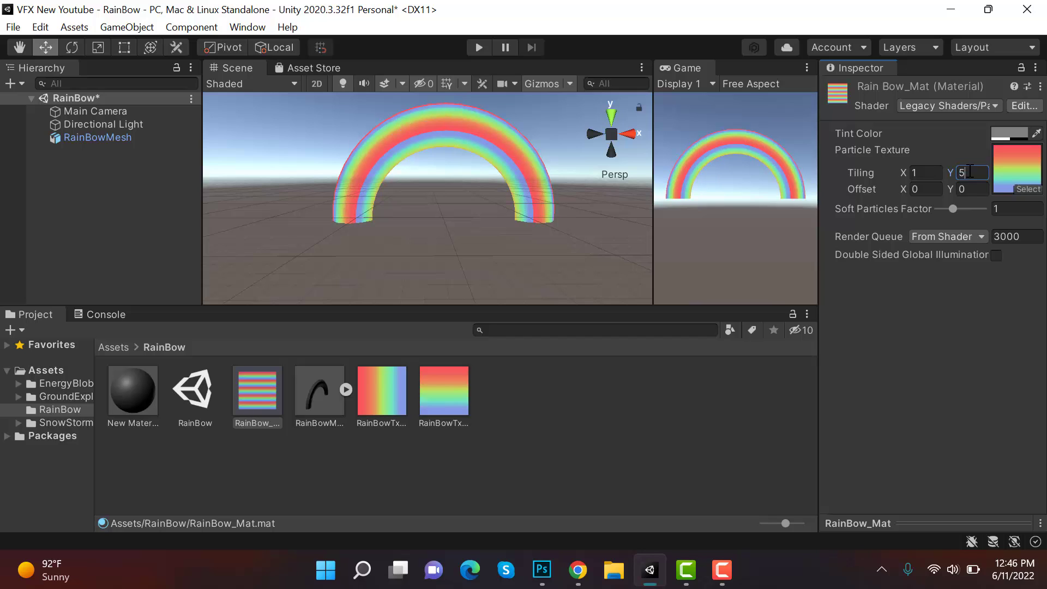
pyautogui.write('6')
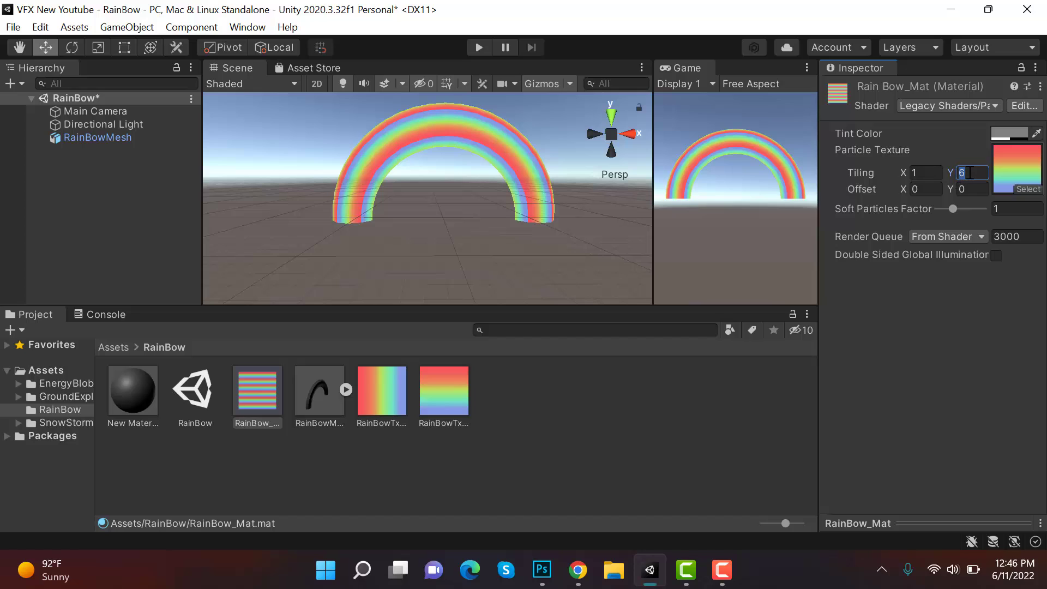
pyautogui.write('3')
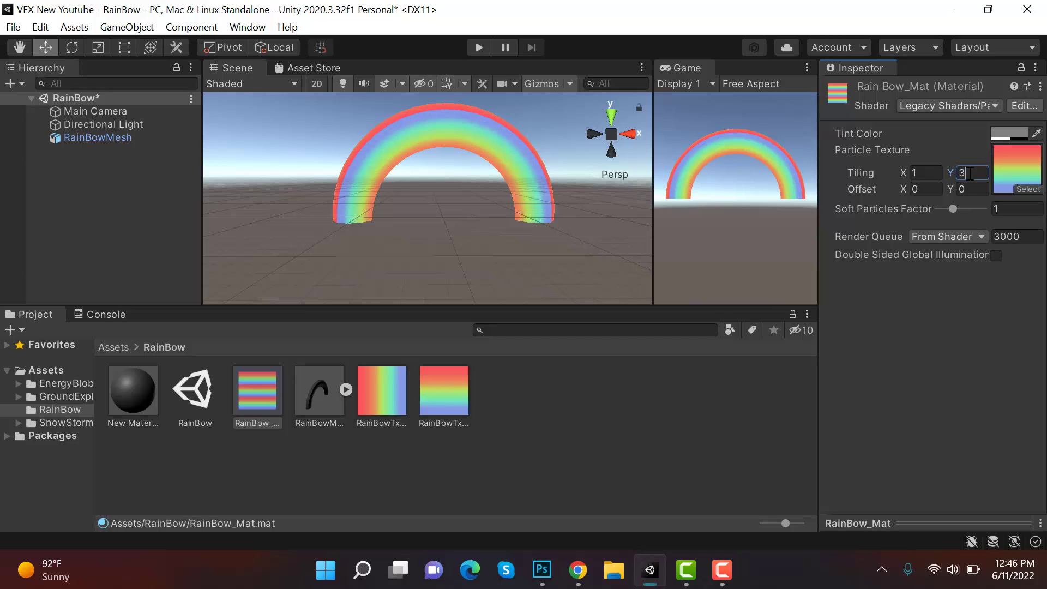
pyautogui.keyDown('alt'); pyautogui.moveTo(474, 183); pyautogui.dragTo(456, 150); pyautogui.keyUp('alt')
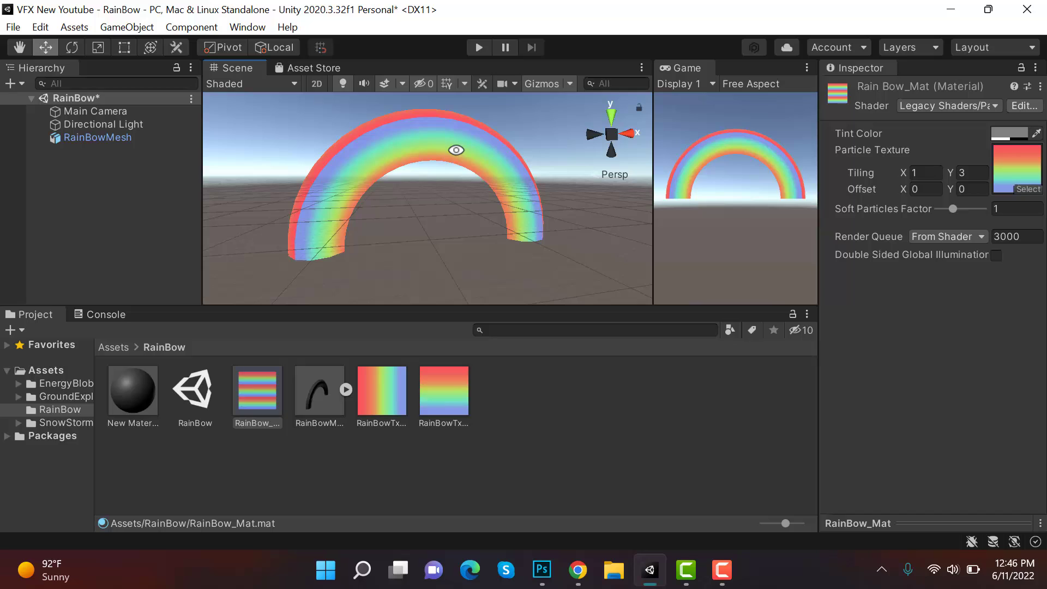